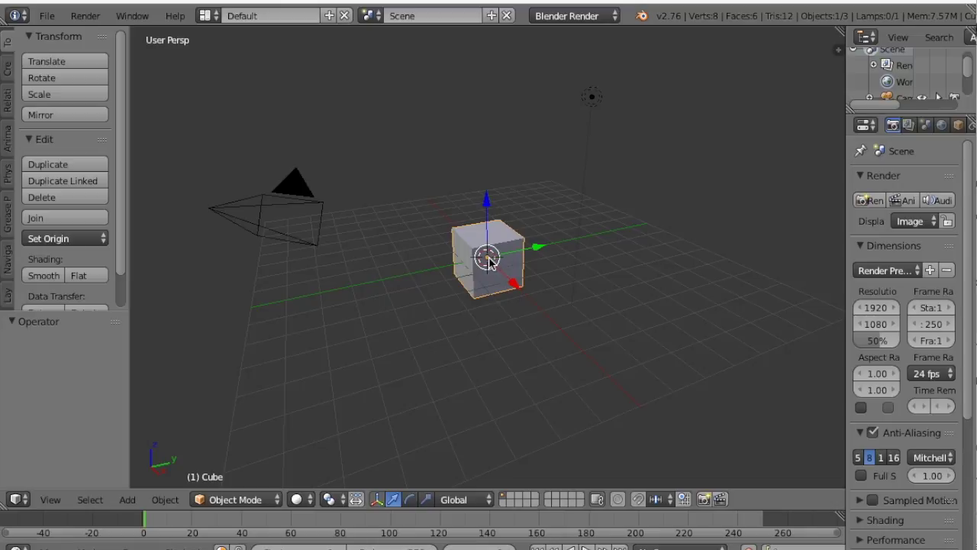
Step: Delete the default cube, reload the start-up file, then delete the cube again
key(x)
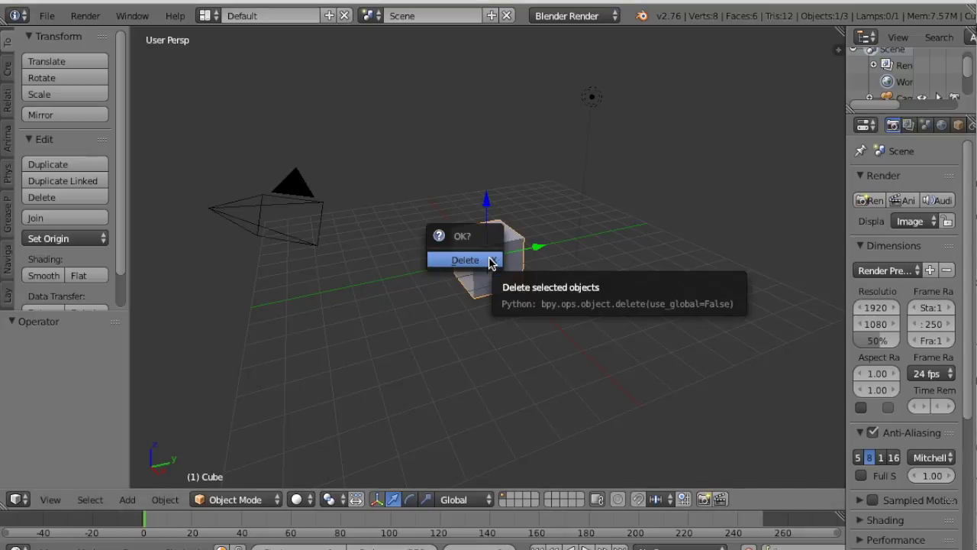
click(489, 260)
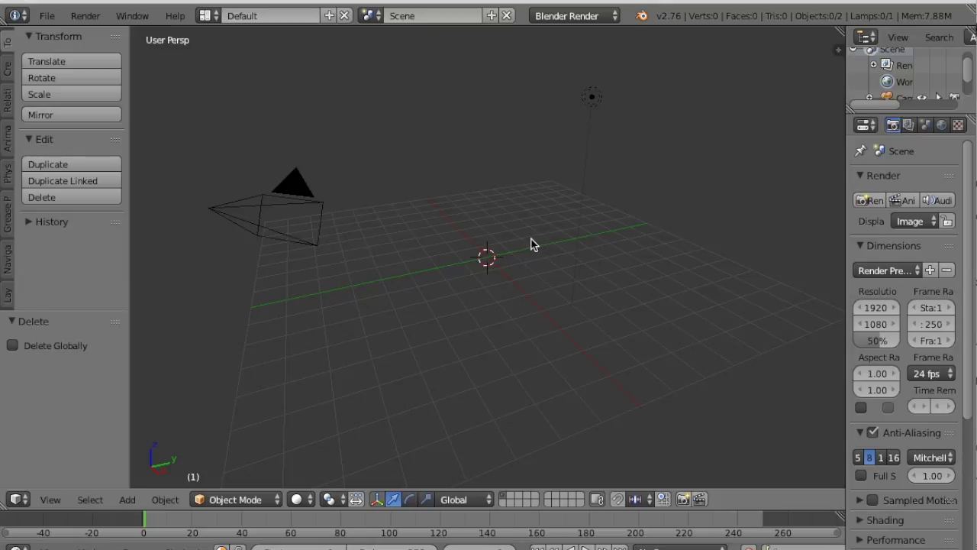
click(40, 21)
click(48, 35)
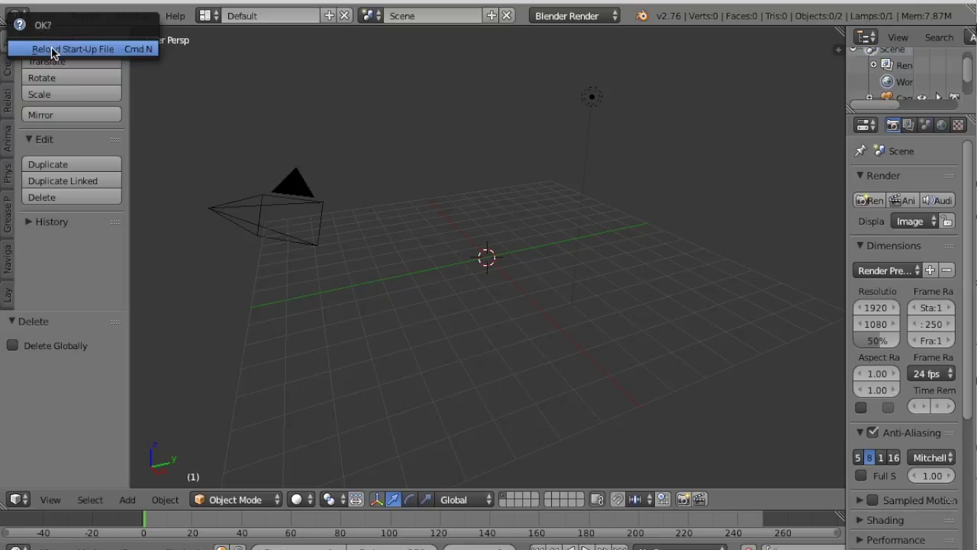
click(53, 50)
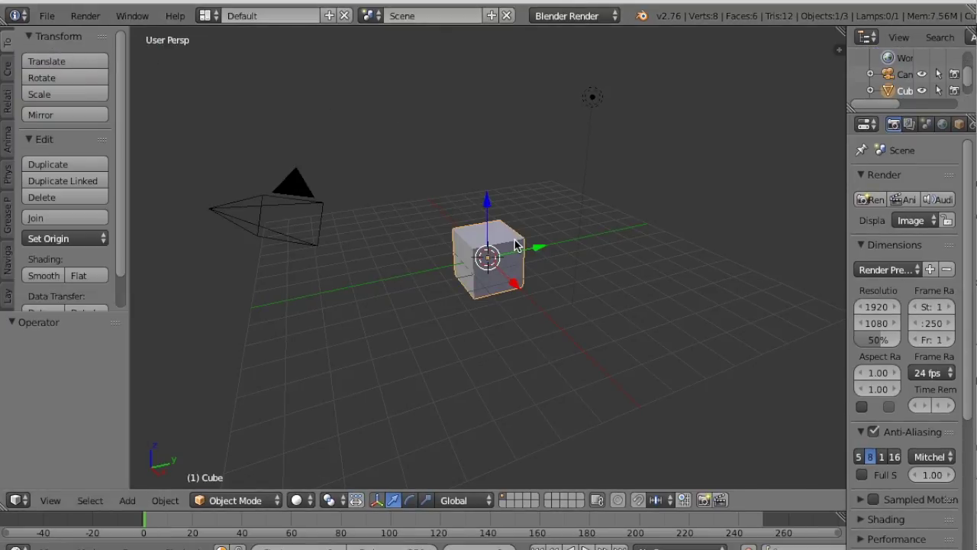
key(x)
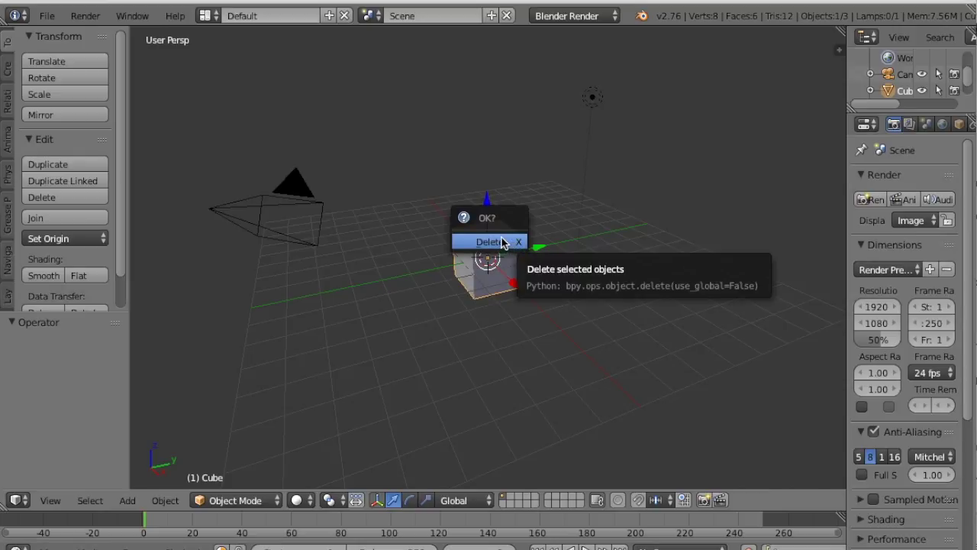
click(503, 242)
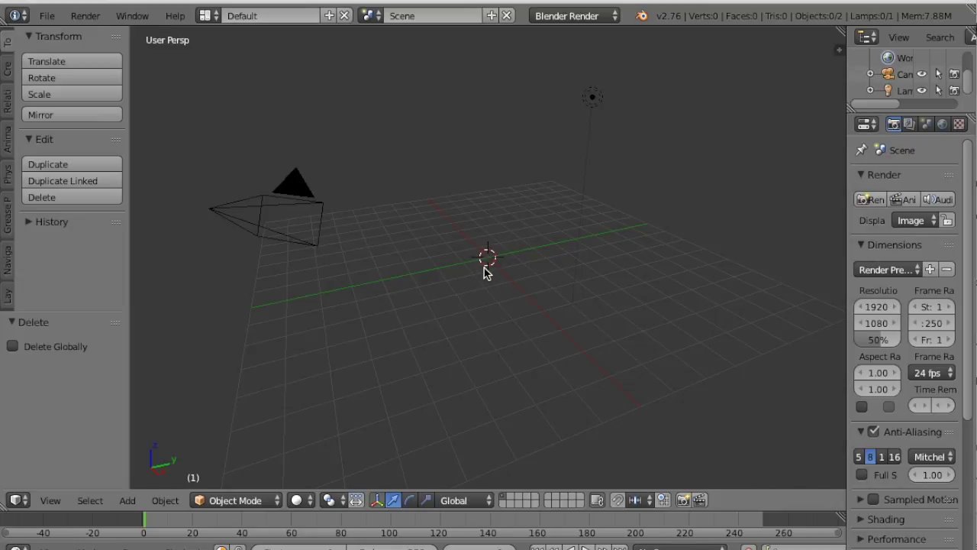
Step: Snap the 3D cursor back to the world origin with Shift+C, zoom in, and bring up the Shift+A Add menu
click(586, 232)
click(569, 186)
click(441, 165)
click(406, 289)
key(shift+c)
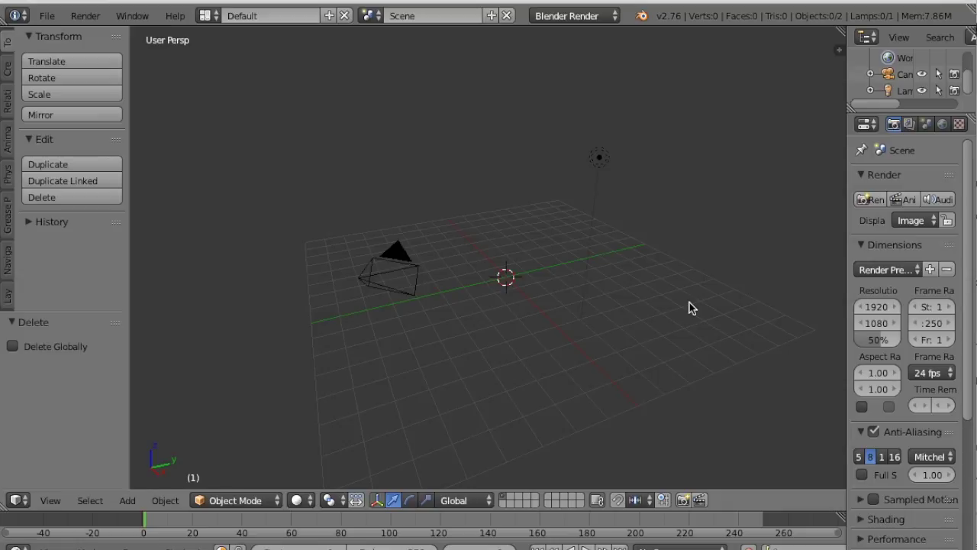
scroll(689, 308, up, 6)
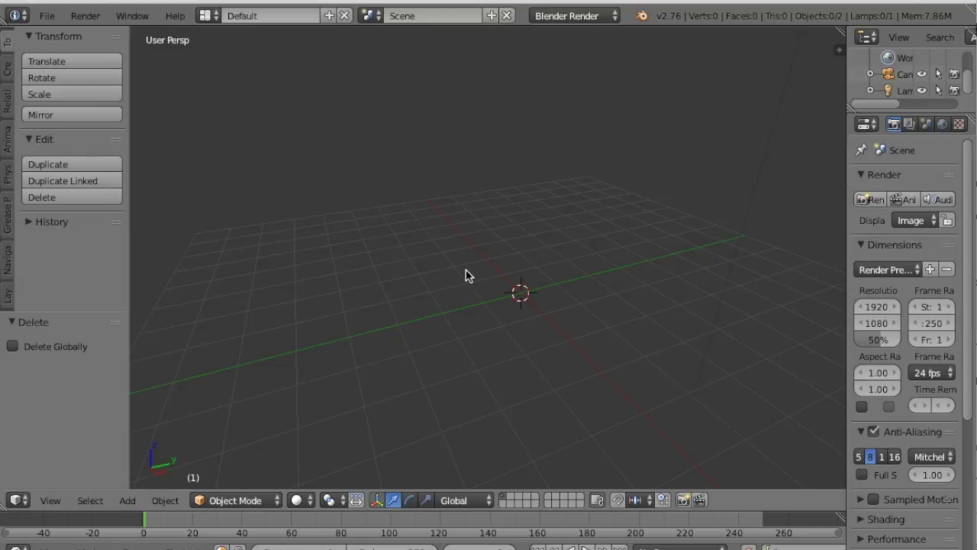
key(shift+a)
mouse_move(467, 273)
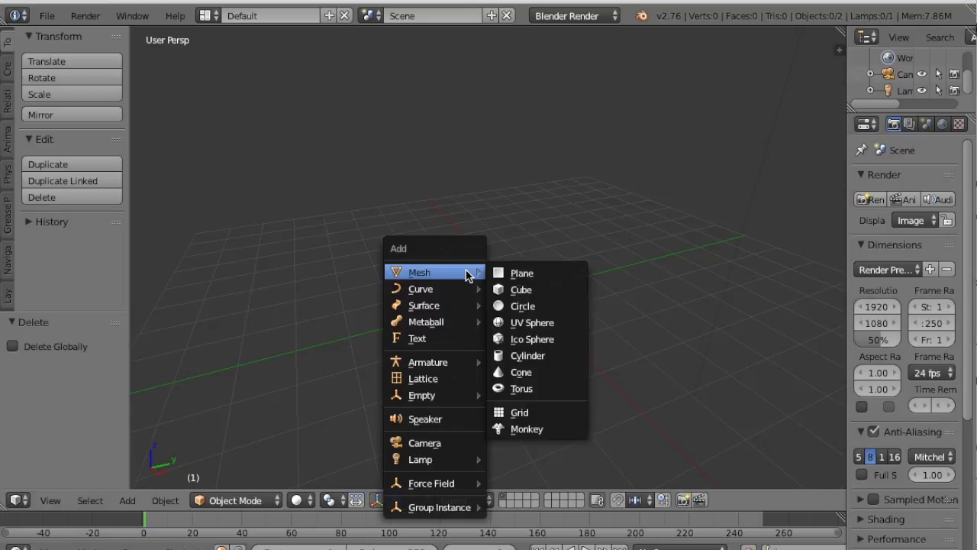
Step: Choose Text from the Add menu to place a text object at the origin
click(419, 341)
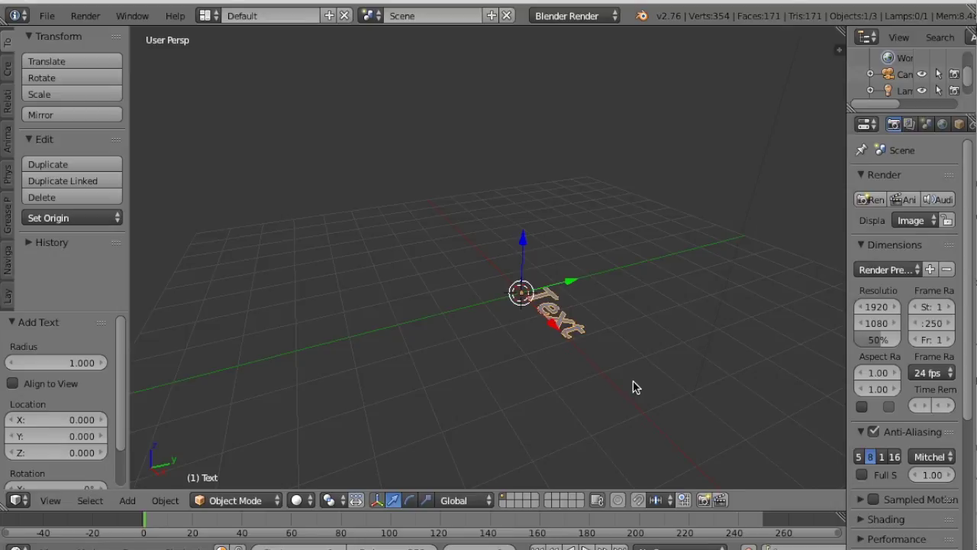
Step: Rotate the text object 90° about the X axis
key(r)
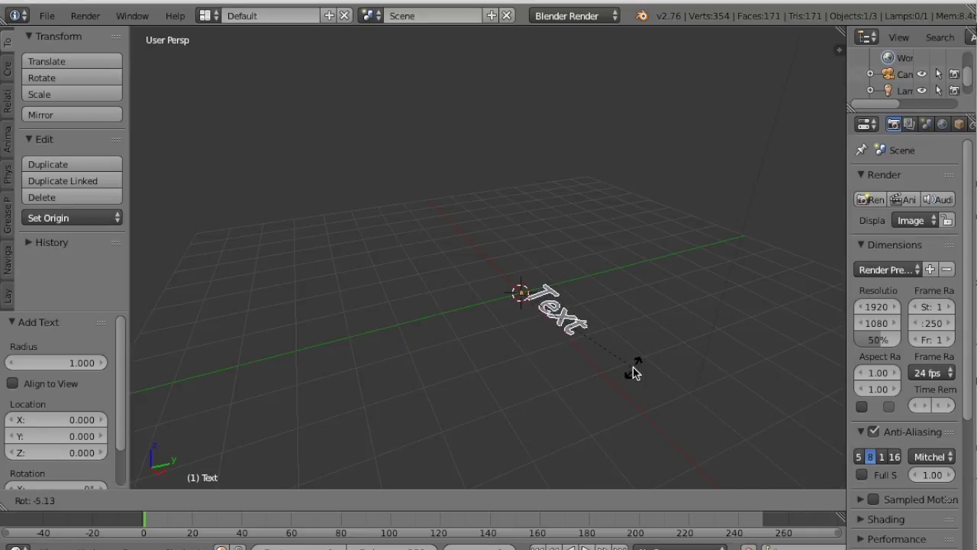
key(x)
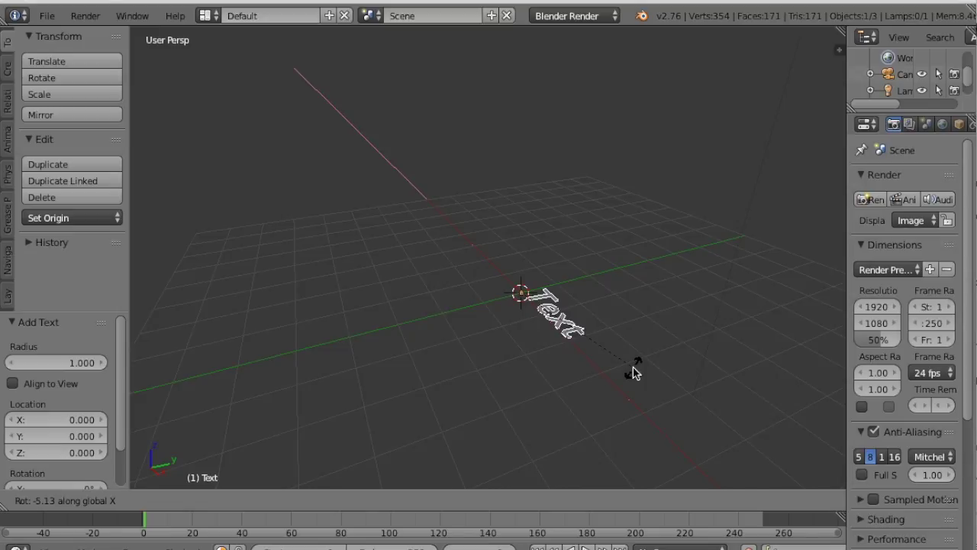
text(90)
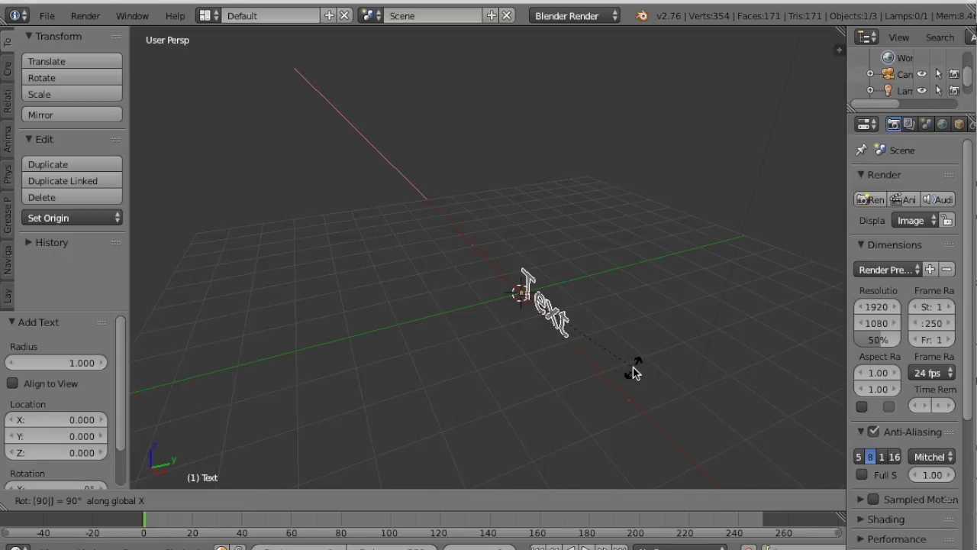
key(Return)
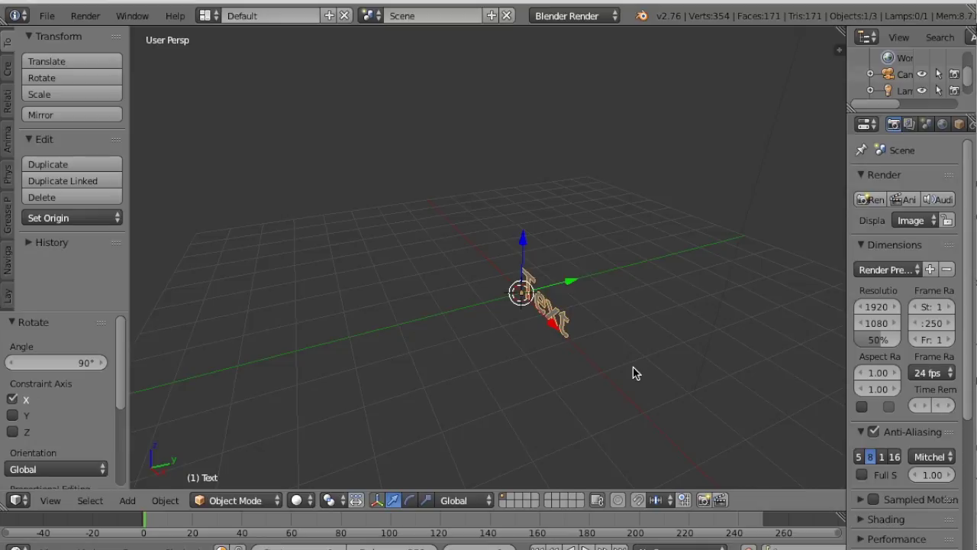
Step: Rotate the text object 90° about the Z axis
key(r)
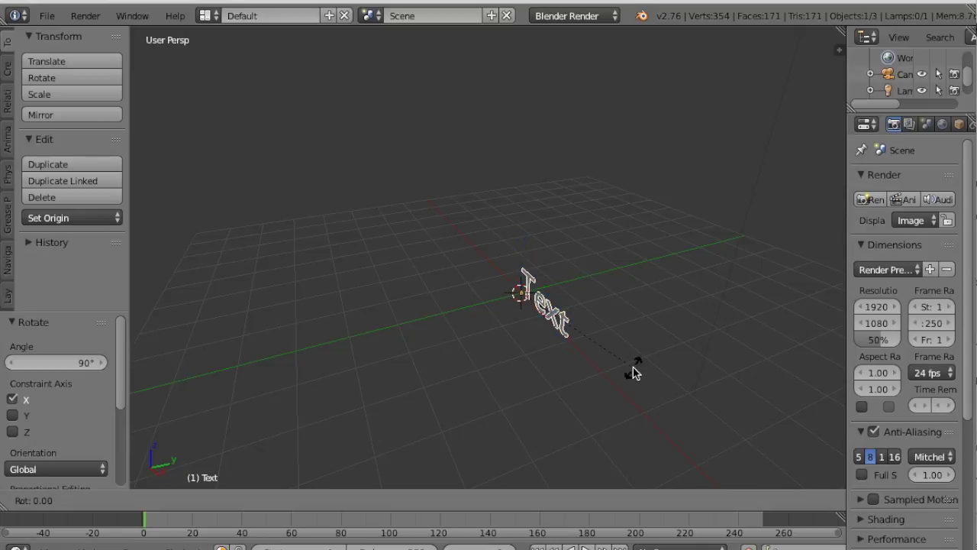
key(z)
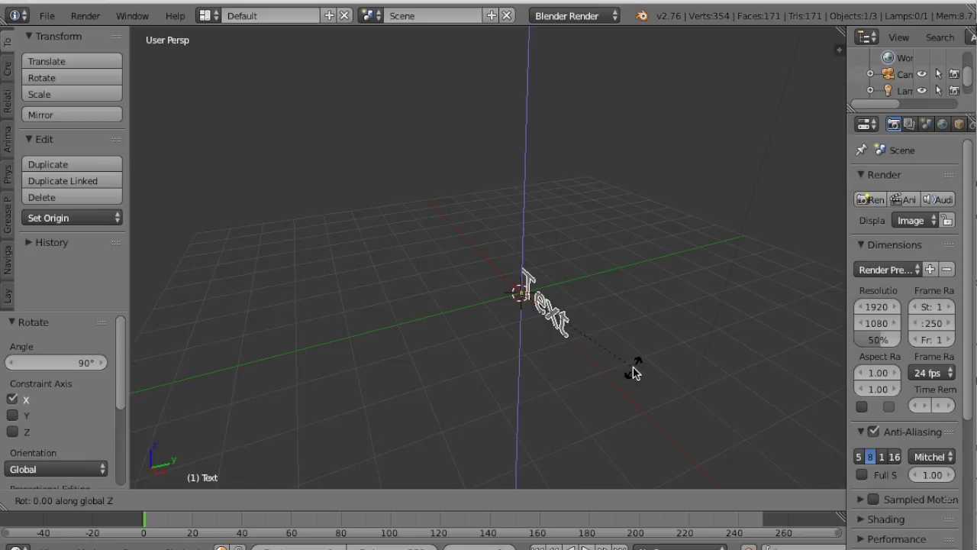
text(90)
key(Return)
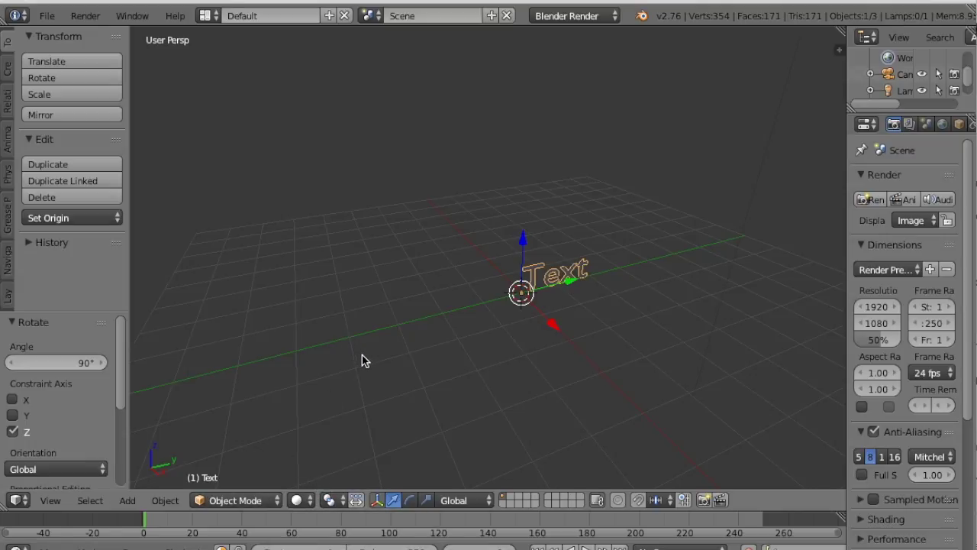
key(Tab)
key(Tab)
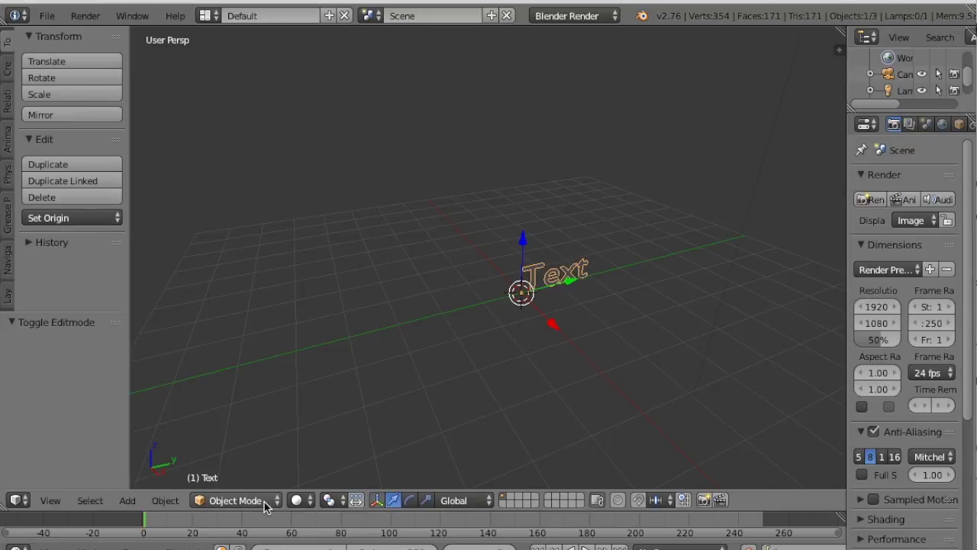
click(237, 500)
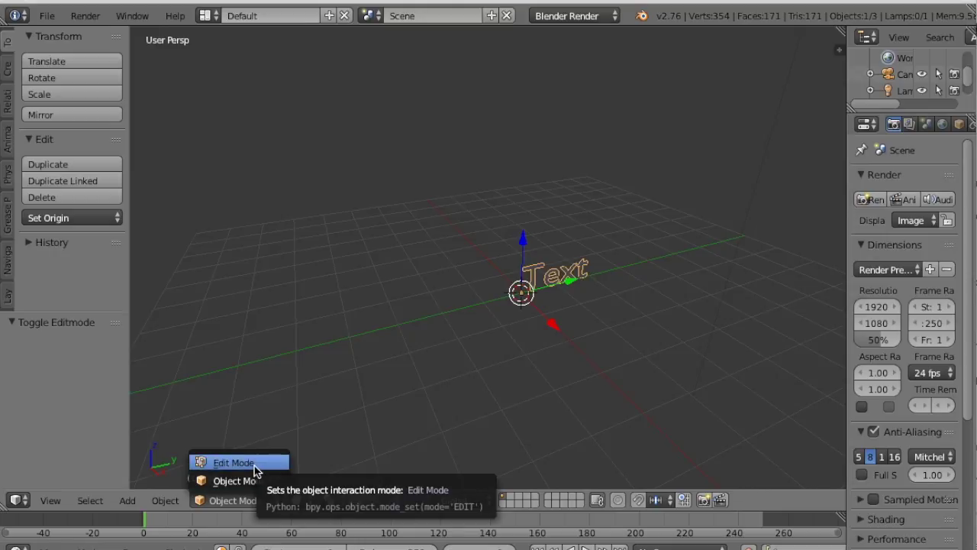
click(255, 466)
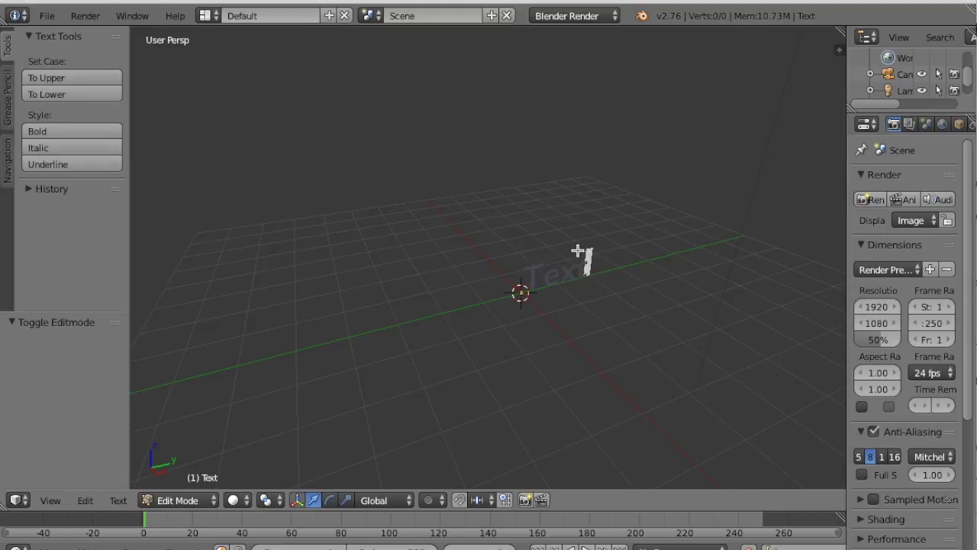
click(198, 500)
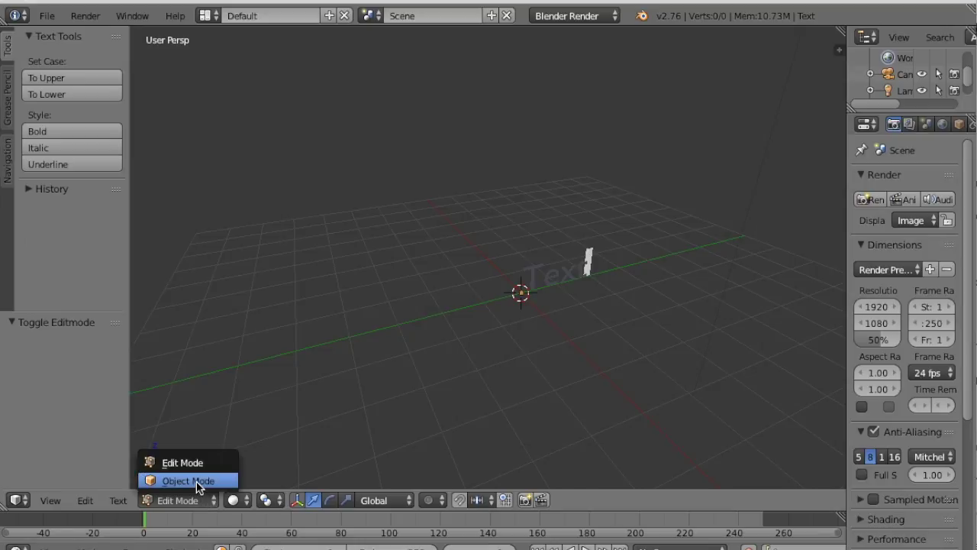
click(197, 481)
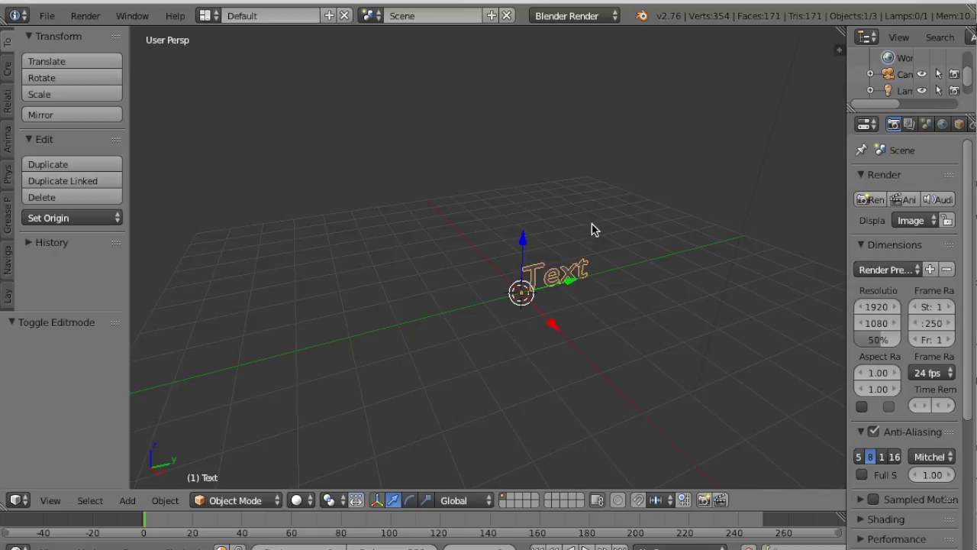
key(a)
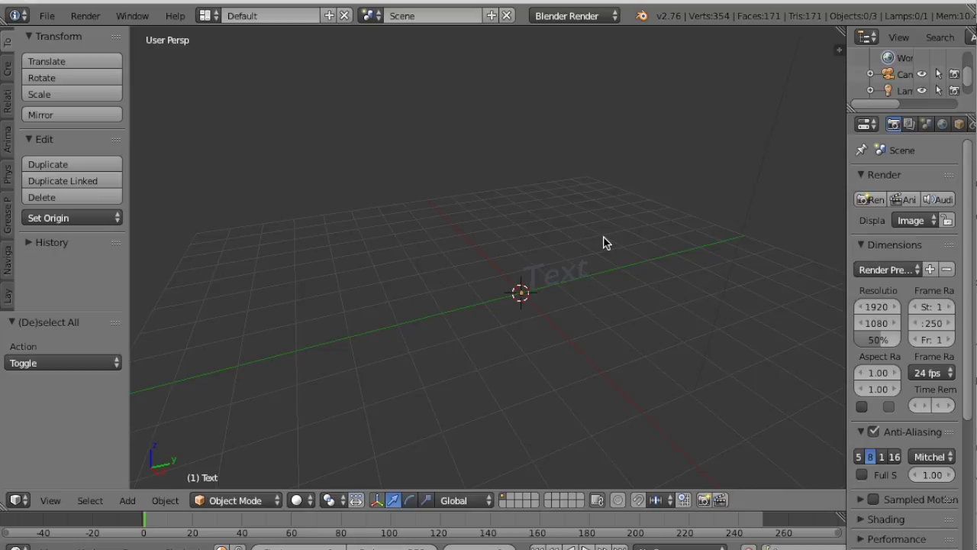
right_click(567, 274)
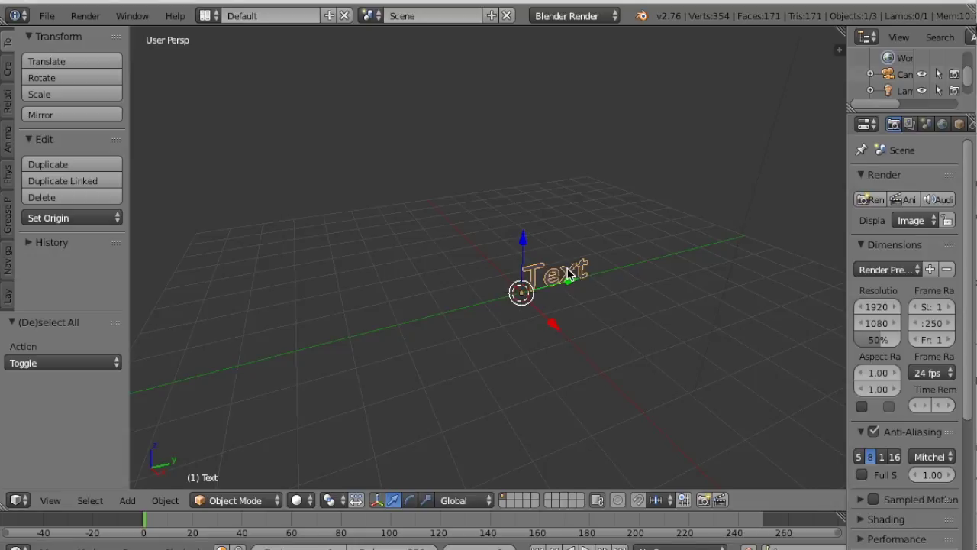
key(Tab)
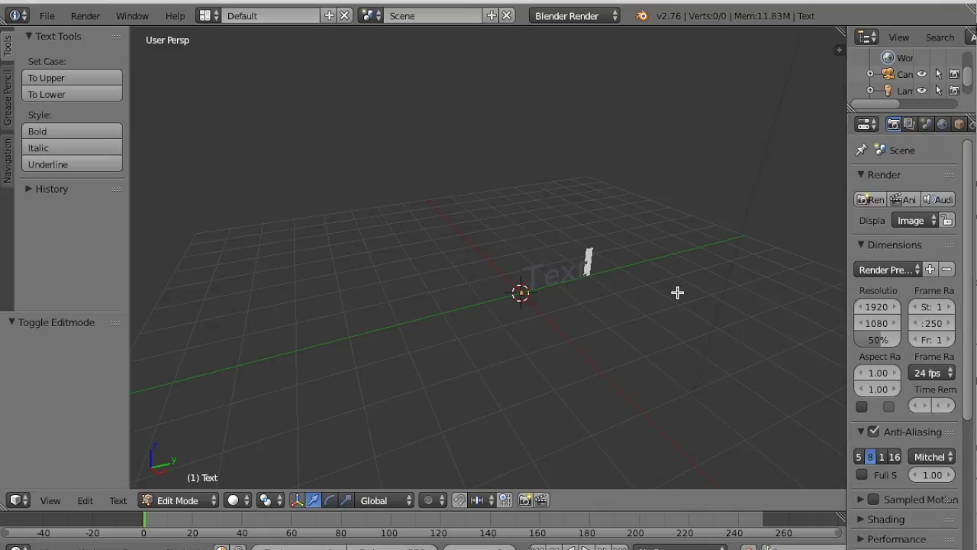
Step: Replace the word 'Text' with the person's name and return to Object Mode
key(BackSpace)
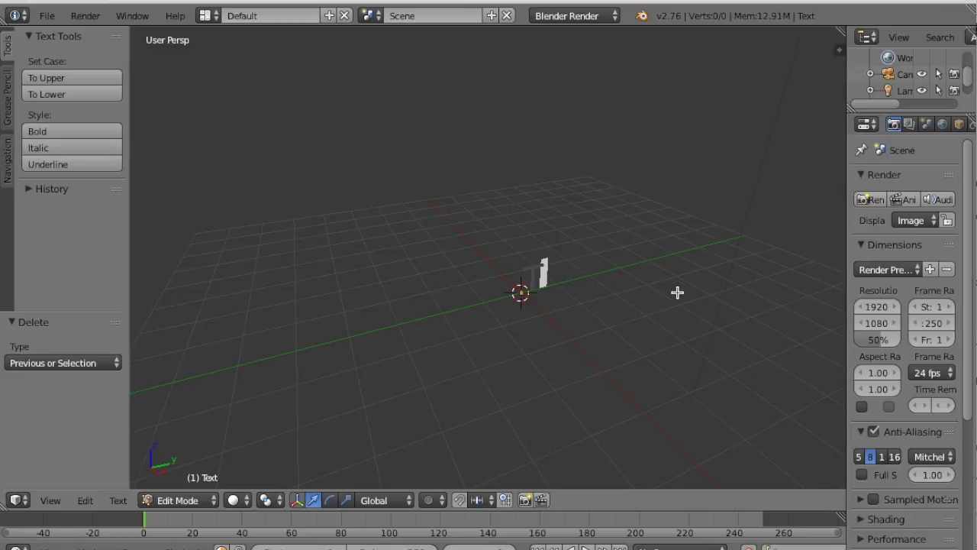
key(BackSpace)
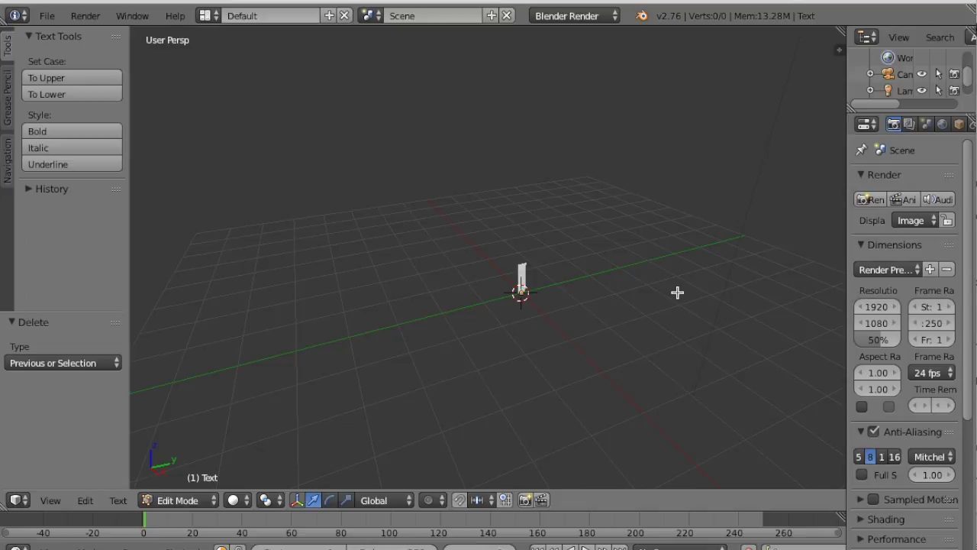
text(M)
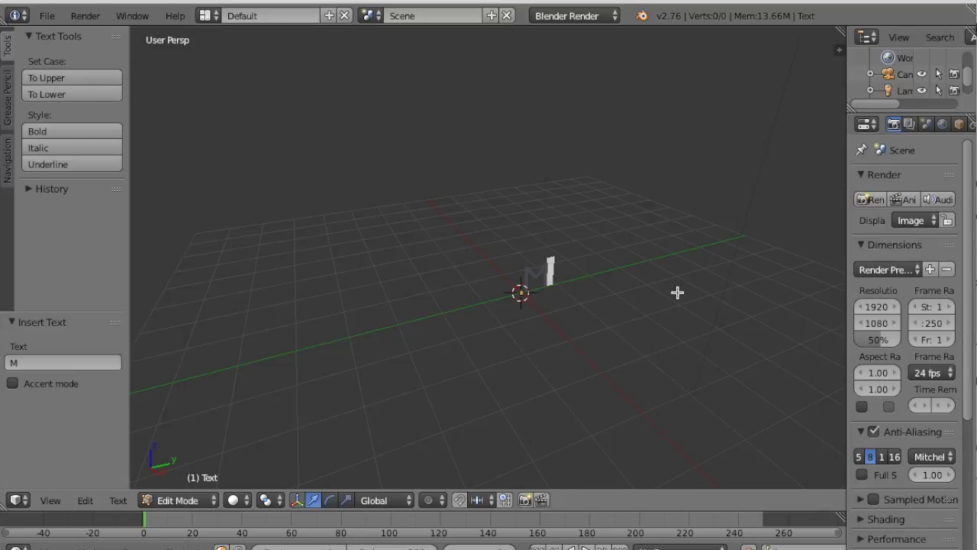
text(r)
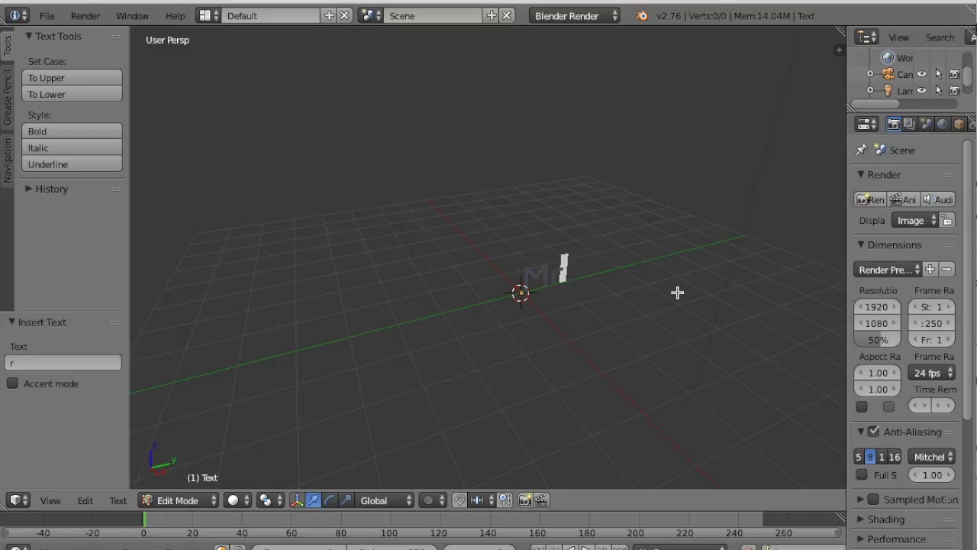
text(. Michael)
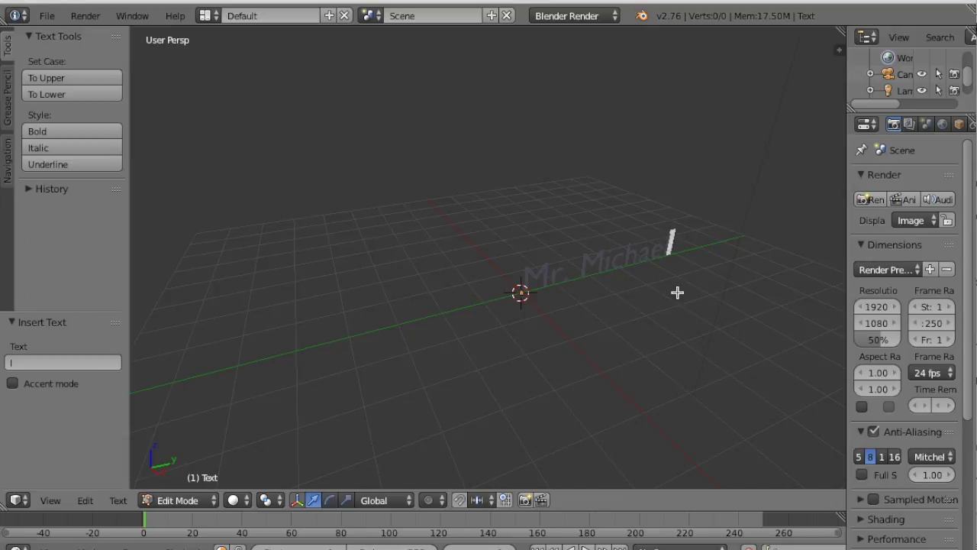
key(Tab)
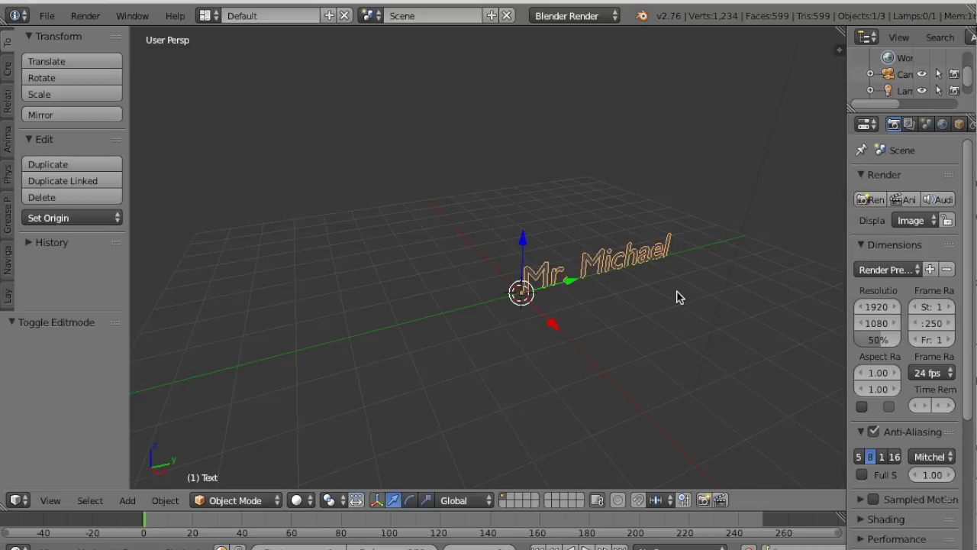
middle_drag(639, 308, 641, 309)
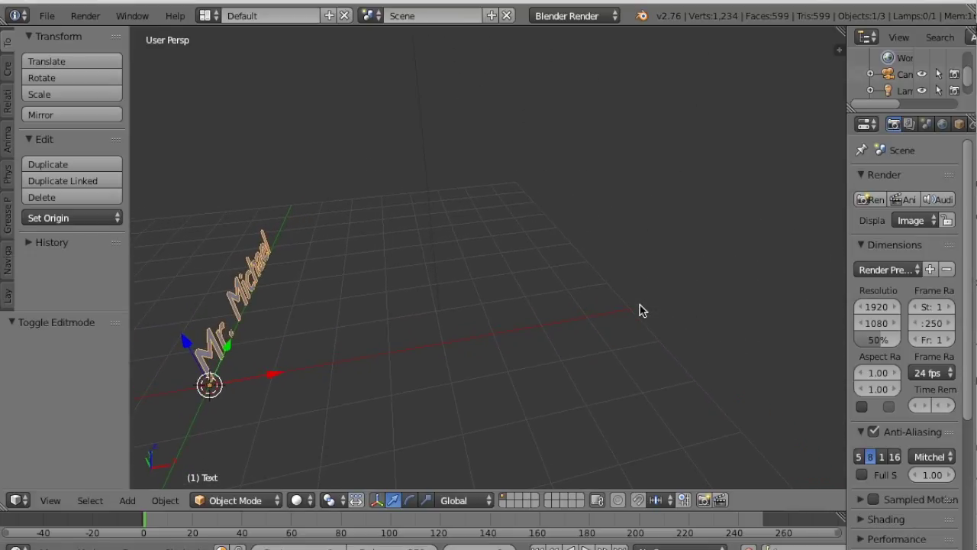
Step: Orbit the view until the name text stands upright facing the viewer
middle_drag(641, 309, 641, 309)
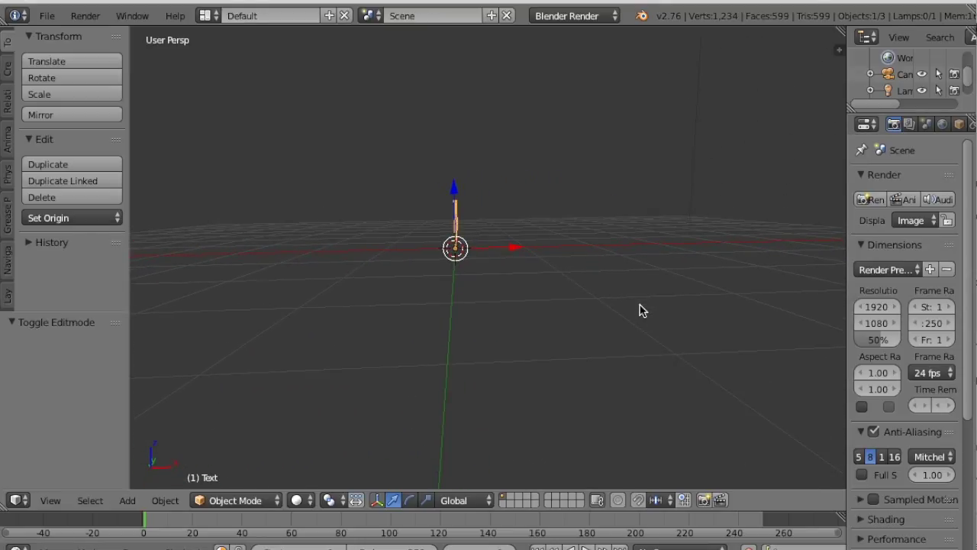
middle_drag(642, 309, 641, 309)
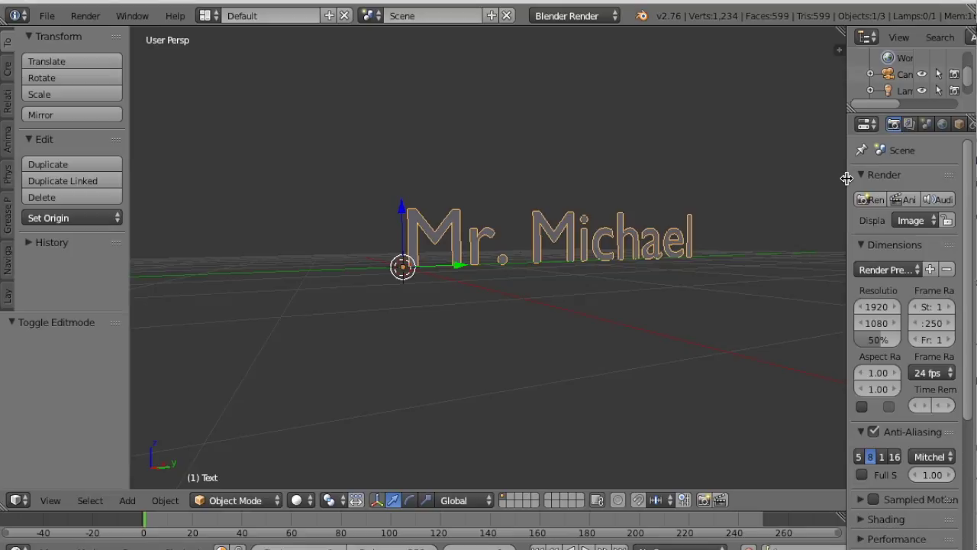
Step: Widen the Properties editor, show the text's Data settings, and browse for a Regular font file
drag(847, 178, 722, 188)
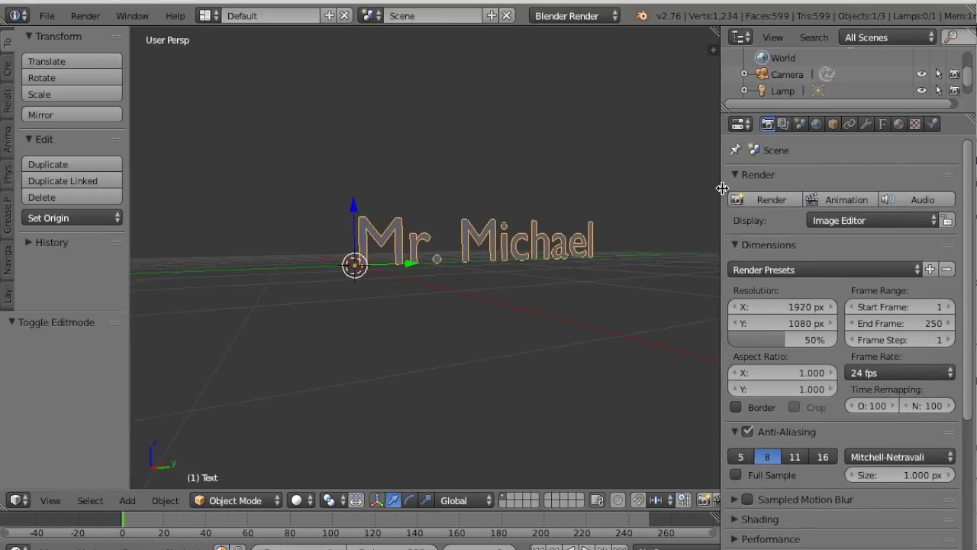
click(882, 125)
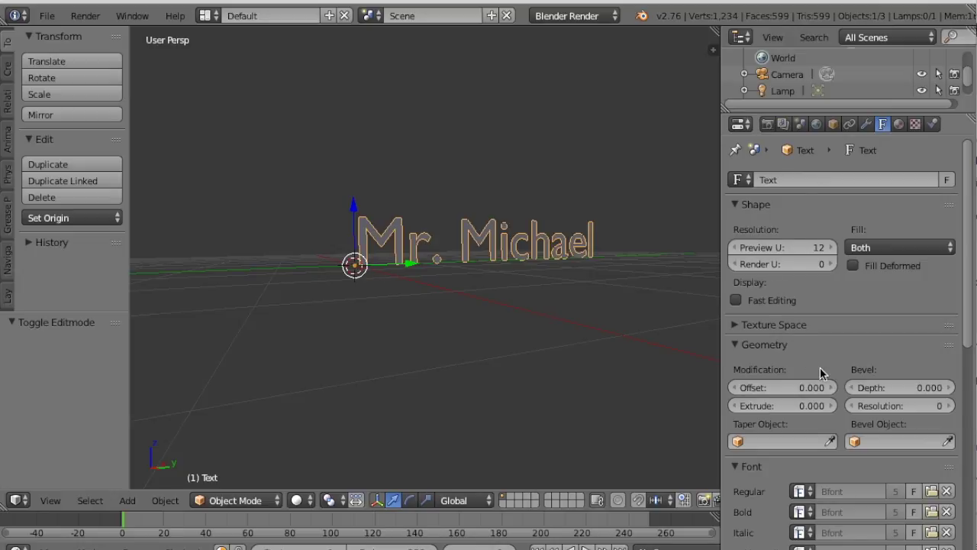
scroll(820, 367, down, 1)
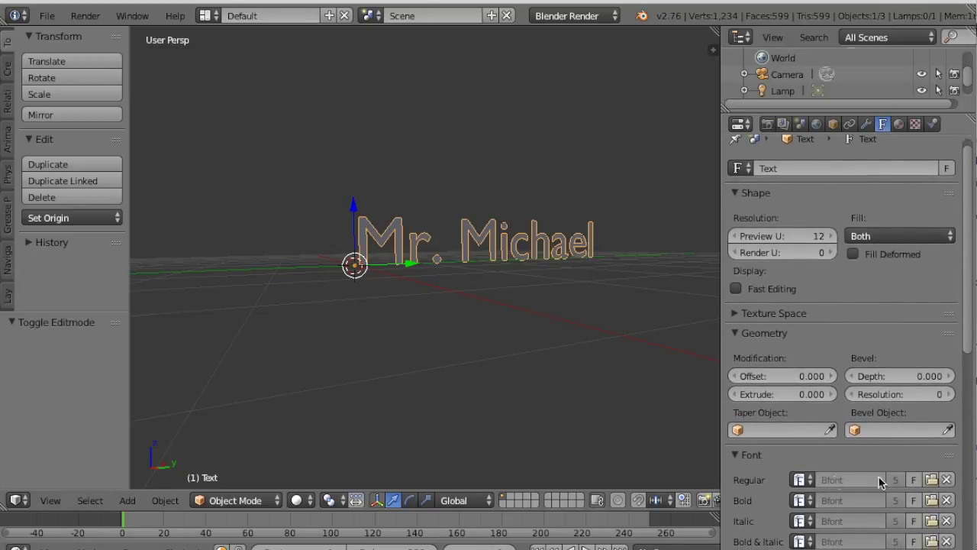
click(932, 479)
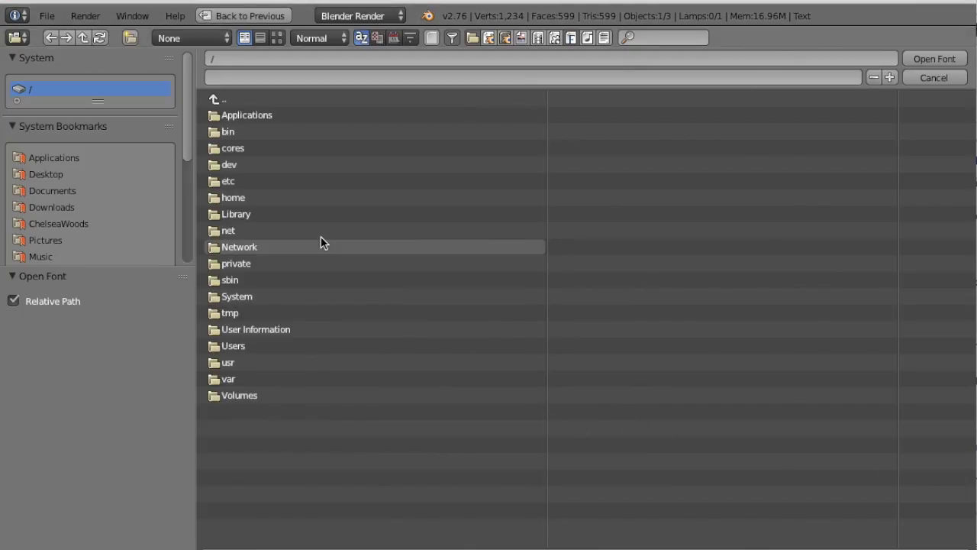
Step: Load Arial Bold.ttf from /Library/Fonts as the text's regular font
click(231, 216)
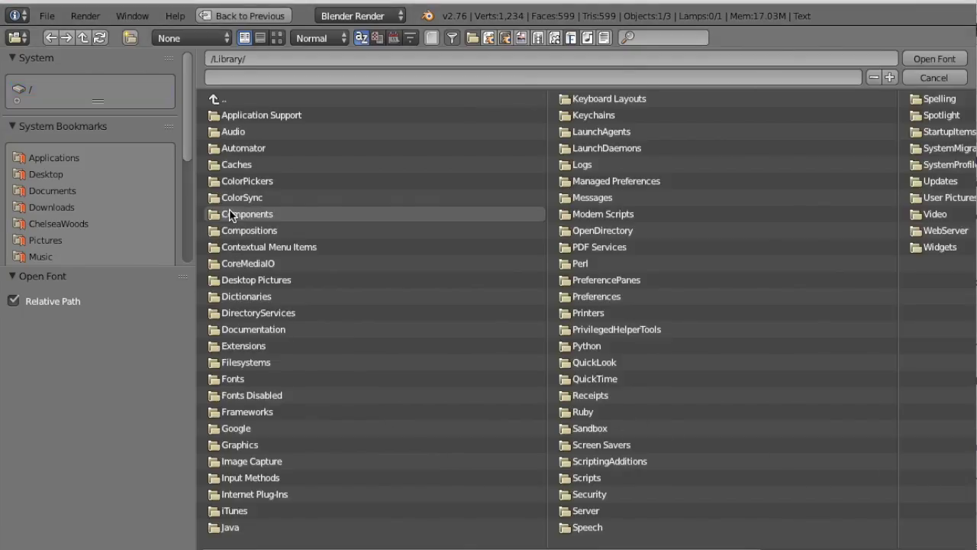
click(228, 378)
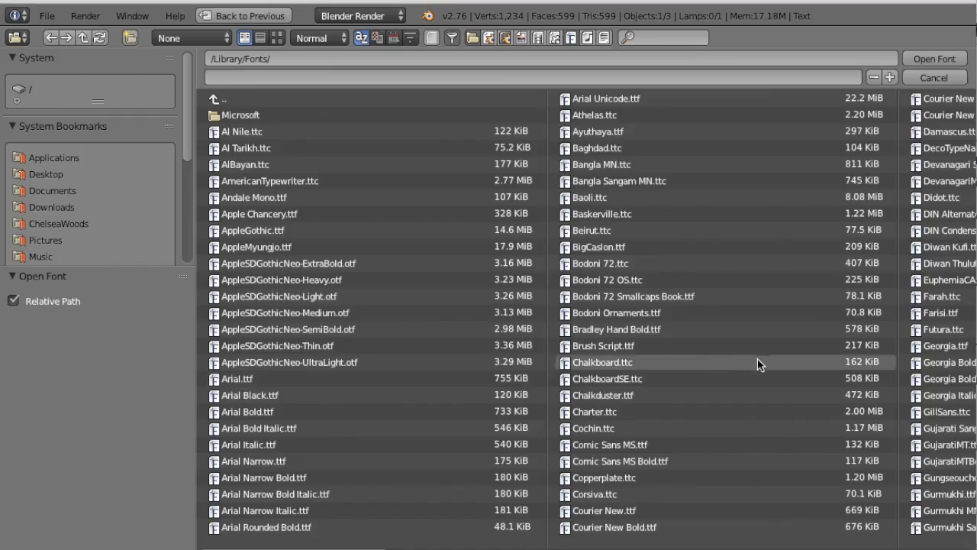
scroll(768, 364, down, 5)
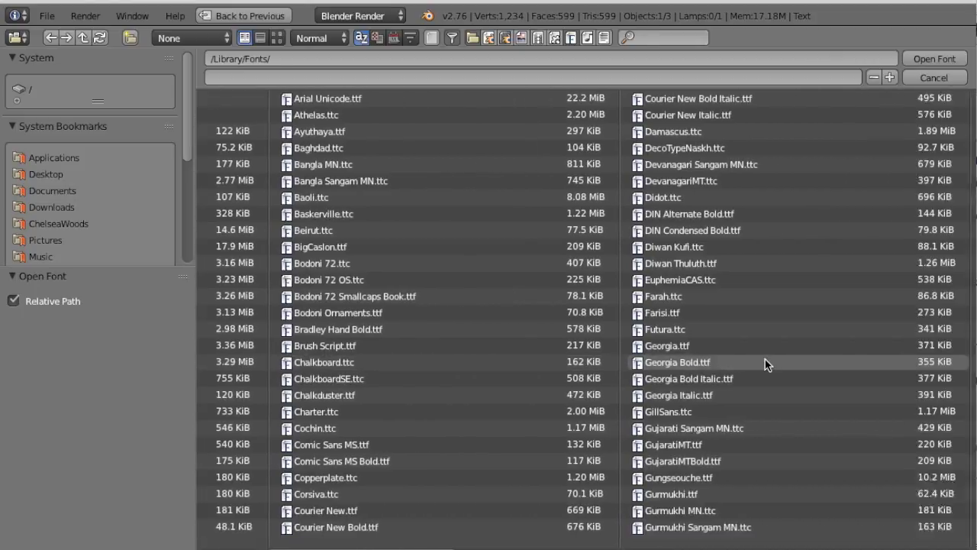
scroll(768, 364, down, 2)
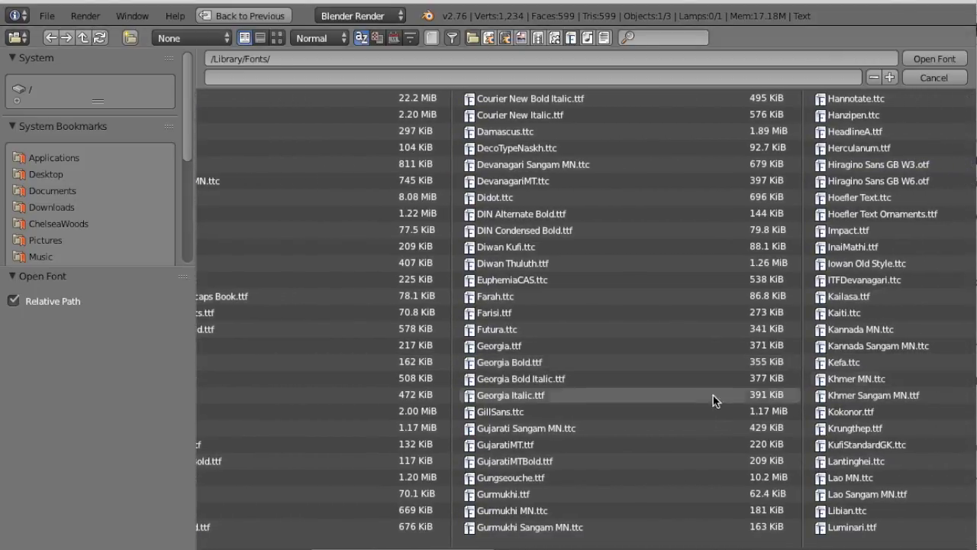
scroll(685, 402, up, 8)
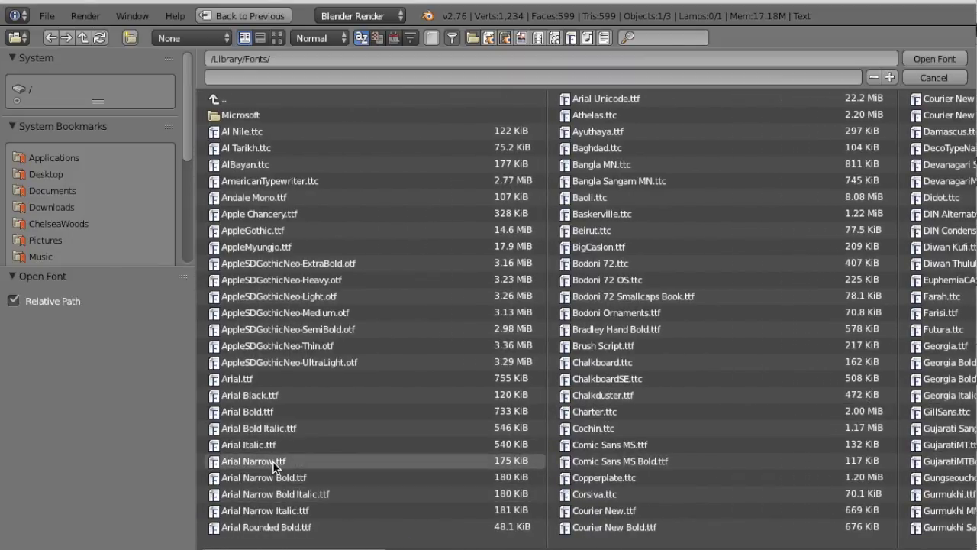
click(240, 415)
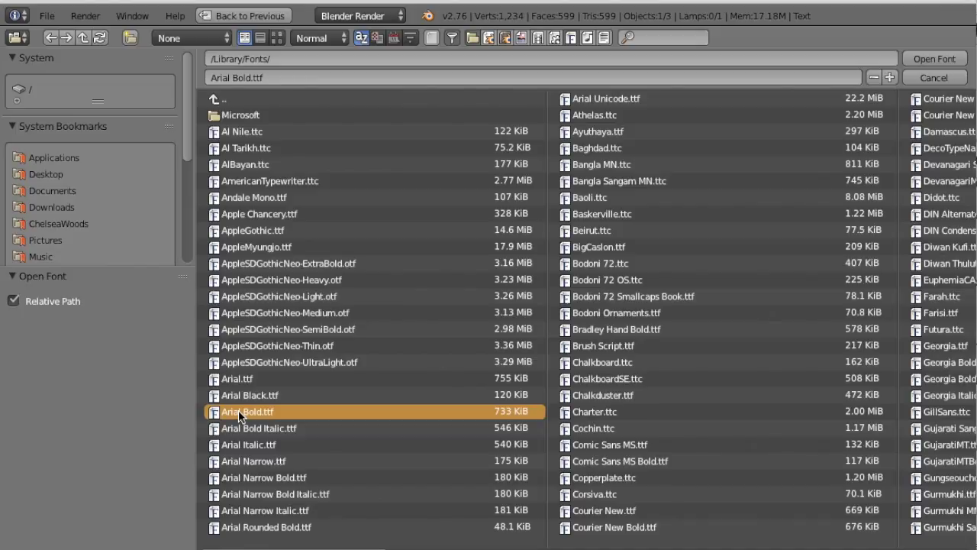
double_click(239, 410)
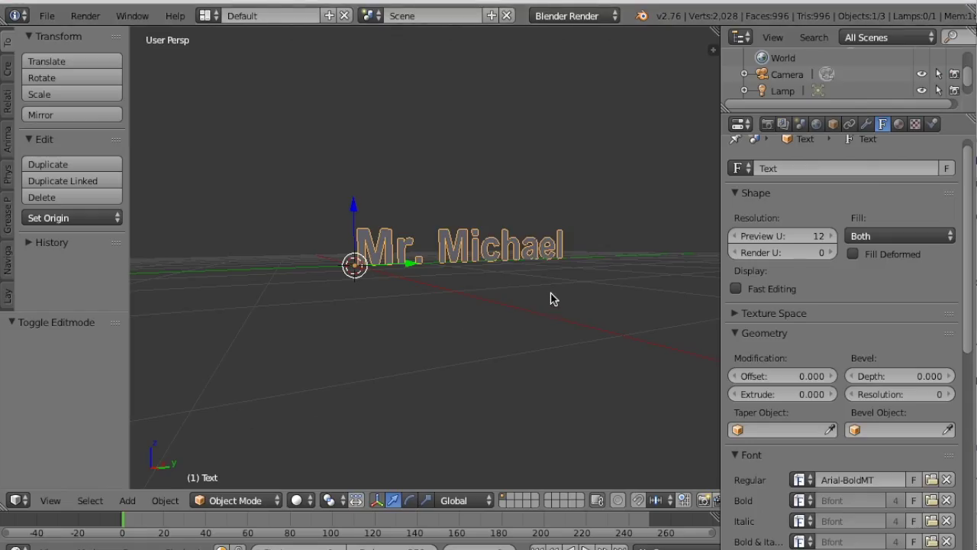
Step: Adjust the Paragraph word spacing to 0.6
mouse_move(554, 299)
middle_down()
mouse_move(555, 311)
mouse_move(554, 279)
middle_up()
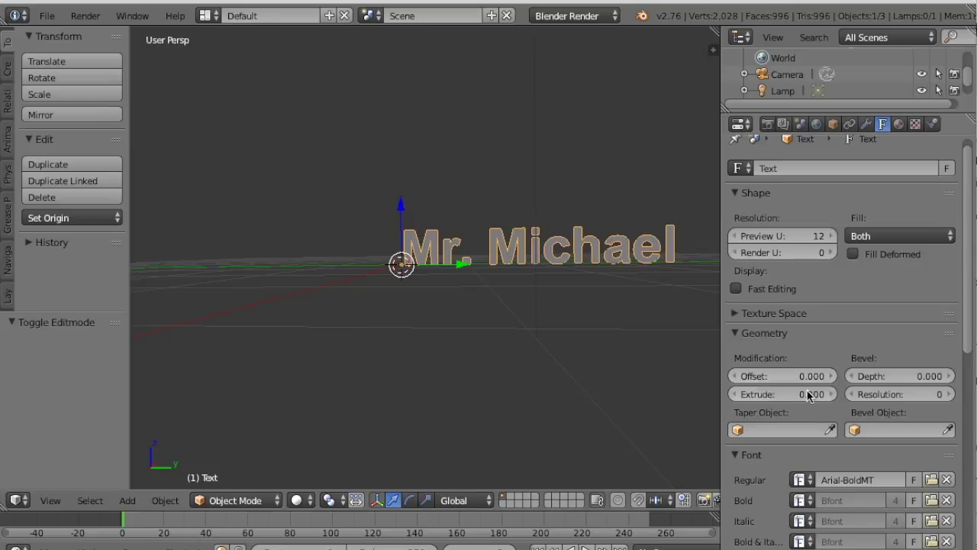
scroll(794, 479, down, 2)
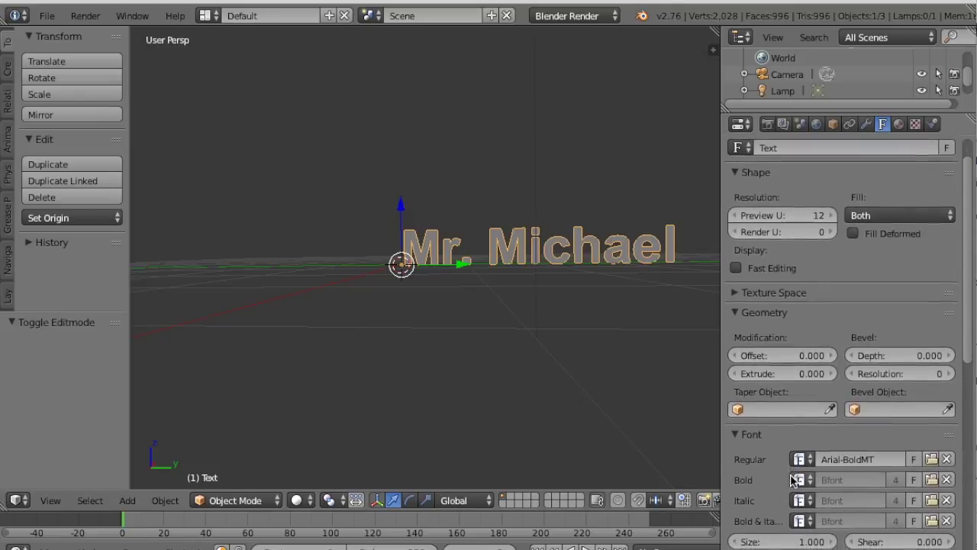
scroll(794, 480, down, 10)
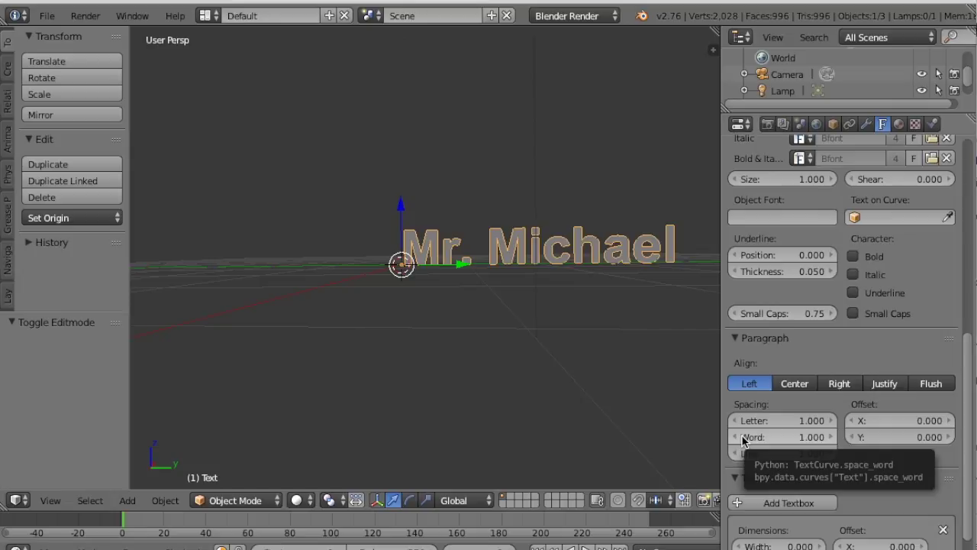
click(736, 438)
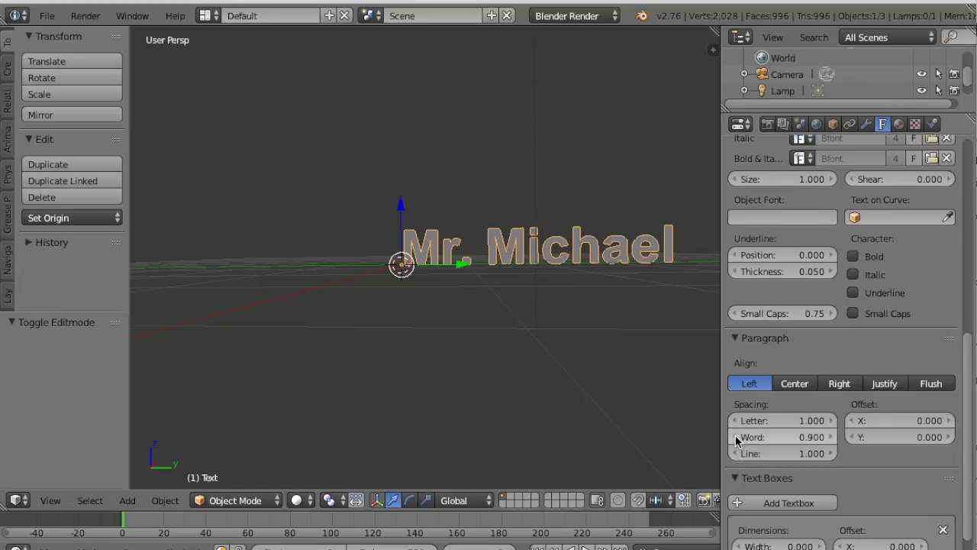
click(736, 437)
click(736, 437)
click(736, 437)
click(736, 438)
click(736, 437)
click(736, 437)
click(736, 437)
click(736, 437)
click(736, 438)
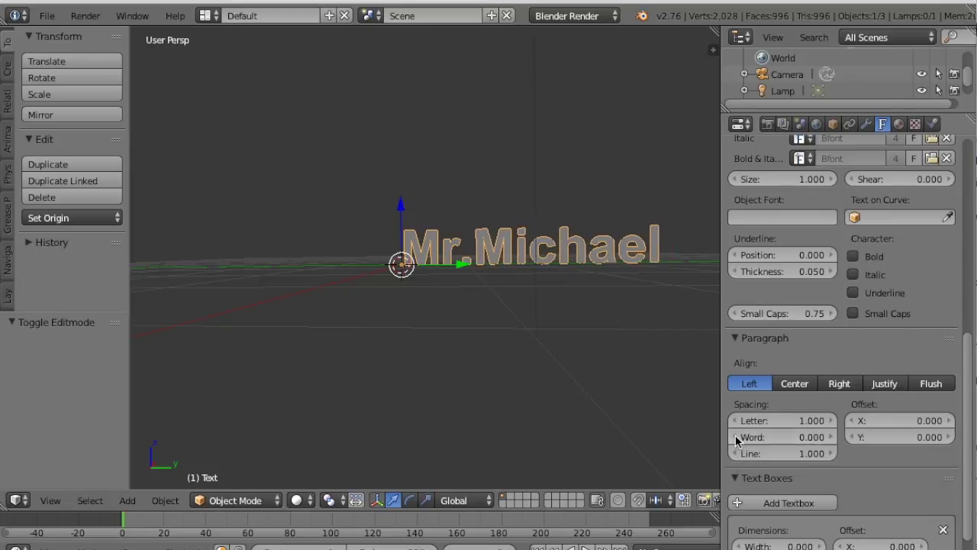
click(832, 437)
click(832, 437)
click(831, 437)
click(831, 436)
click(832, 437)
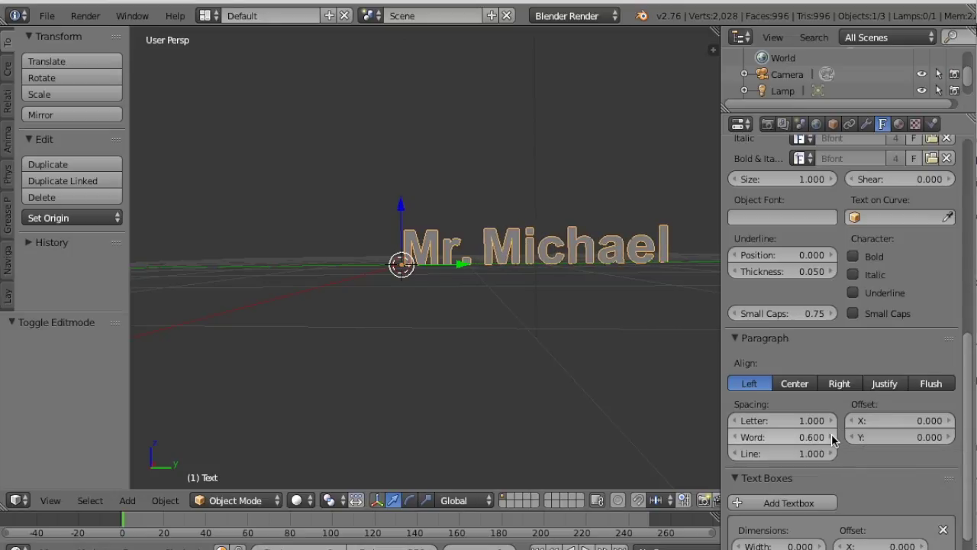
click(831, 437)
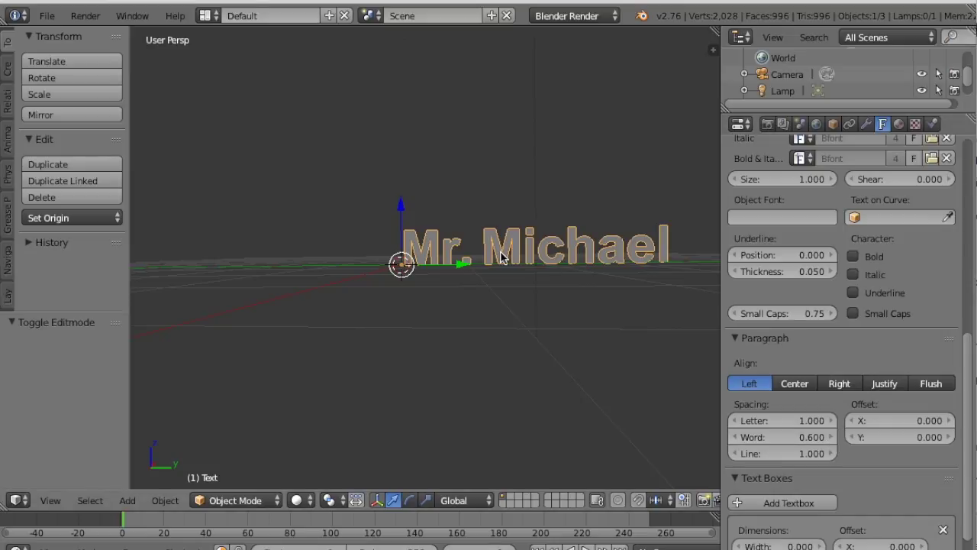
Step: Lower the letter spacing to 0.9
click(738, 421)
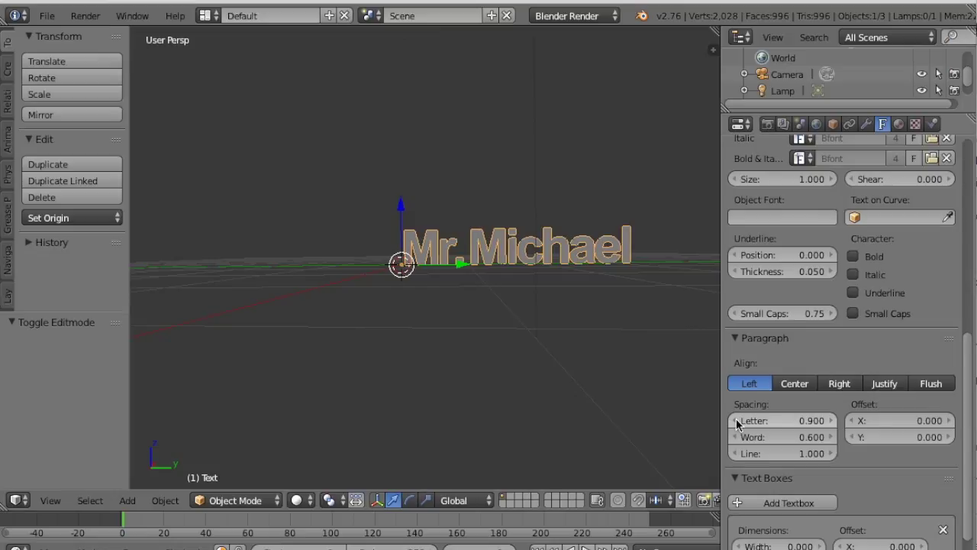
click(738, 420)
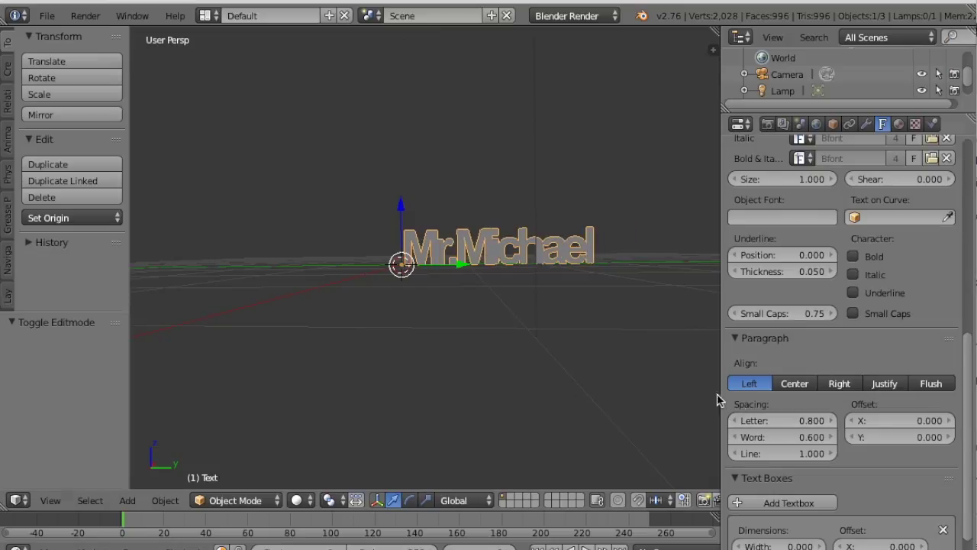
middle_drag(641, 373, 644, 353)
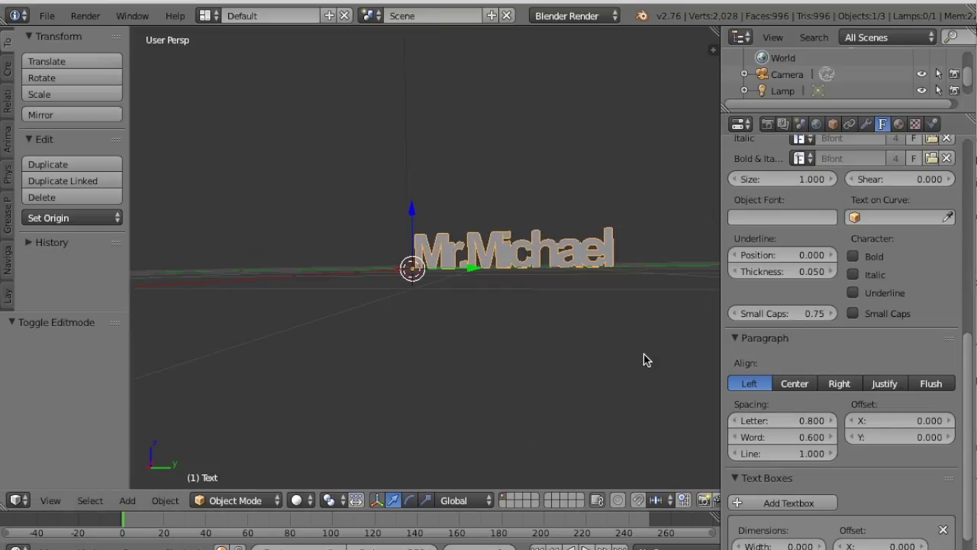
click(830, 421)
middle_drag(613, 371, 612, 372)
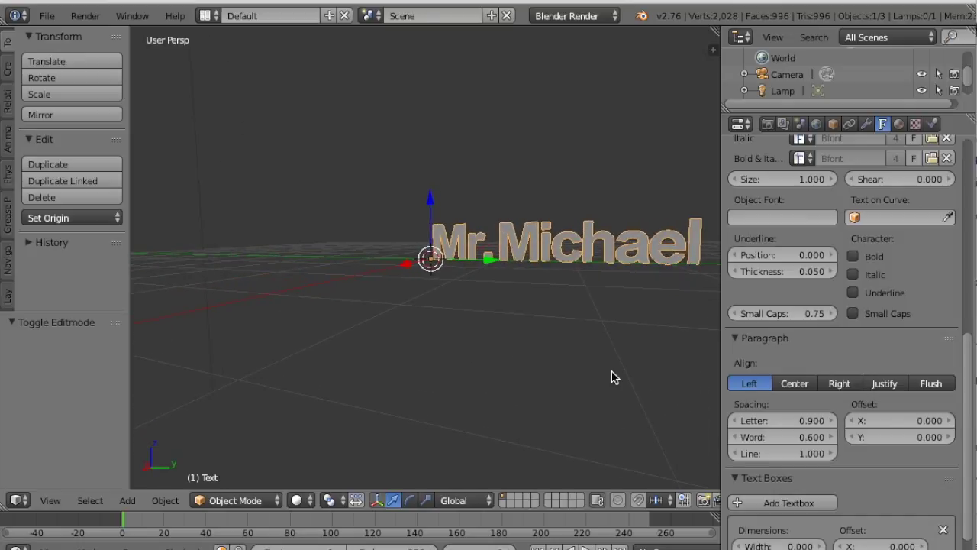
Step: Enter 0.85 as the letter spacing value
click(814, 421)
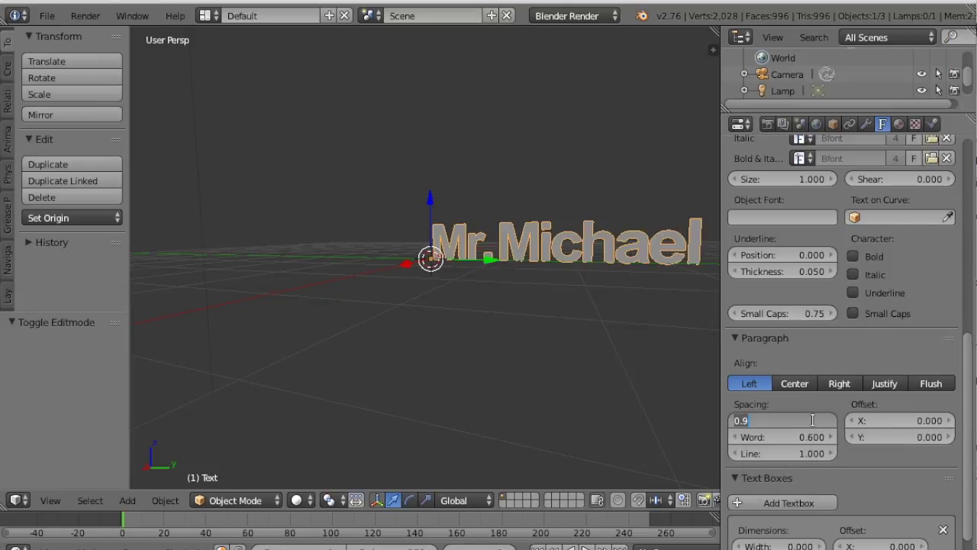
key(BackSpace)
text(.85)
key(Return)
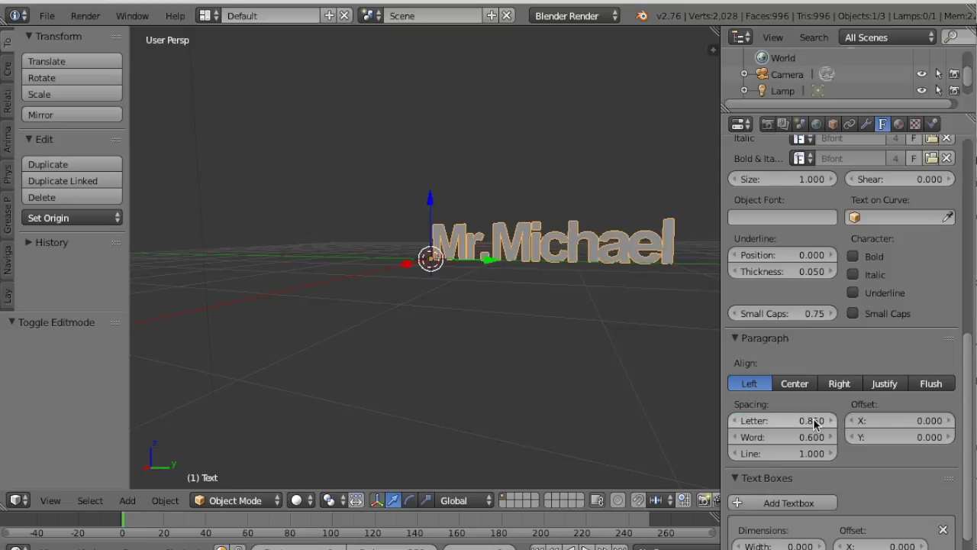
key(KP_8)
key(KP_8)
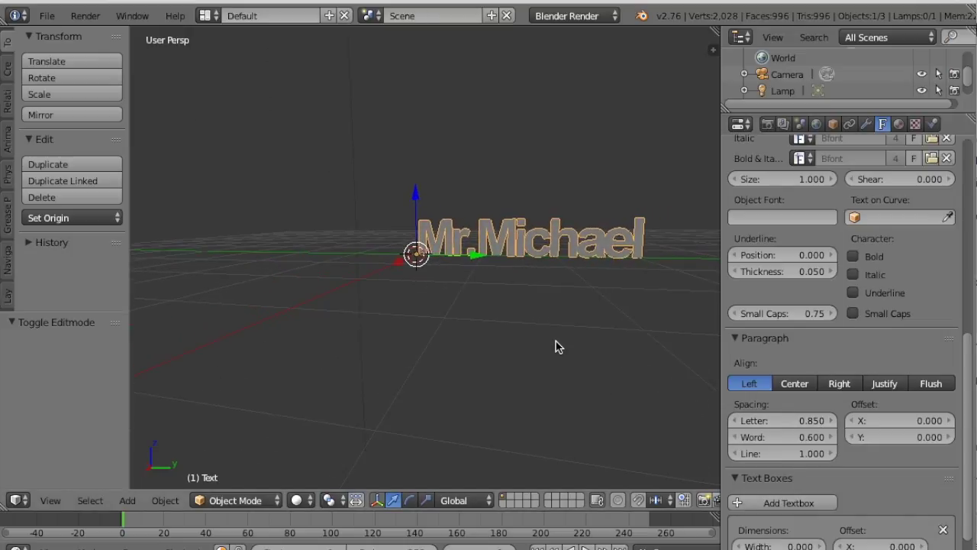
key(KP_2)
key(KP_2)
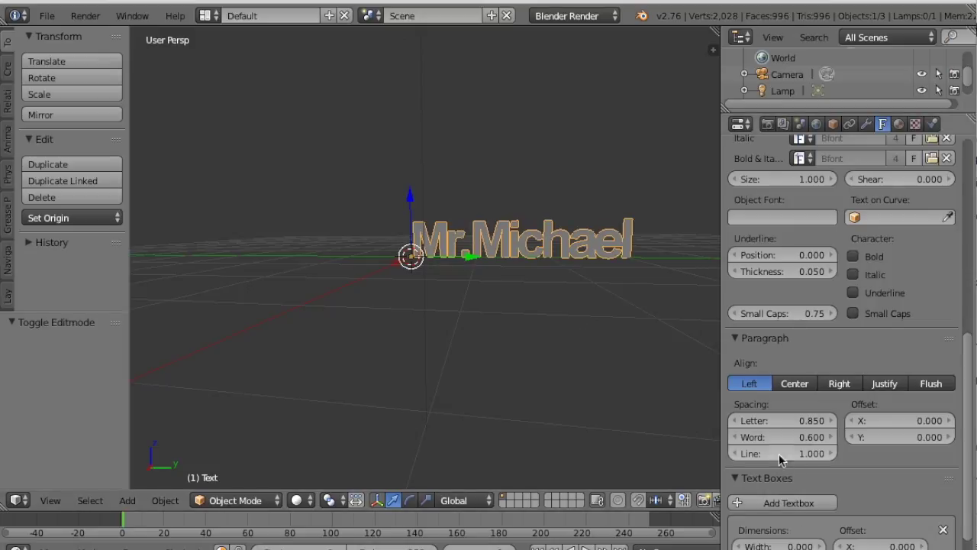
Step: Raise the word spacing to 1.3
click(830, 437)
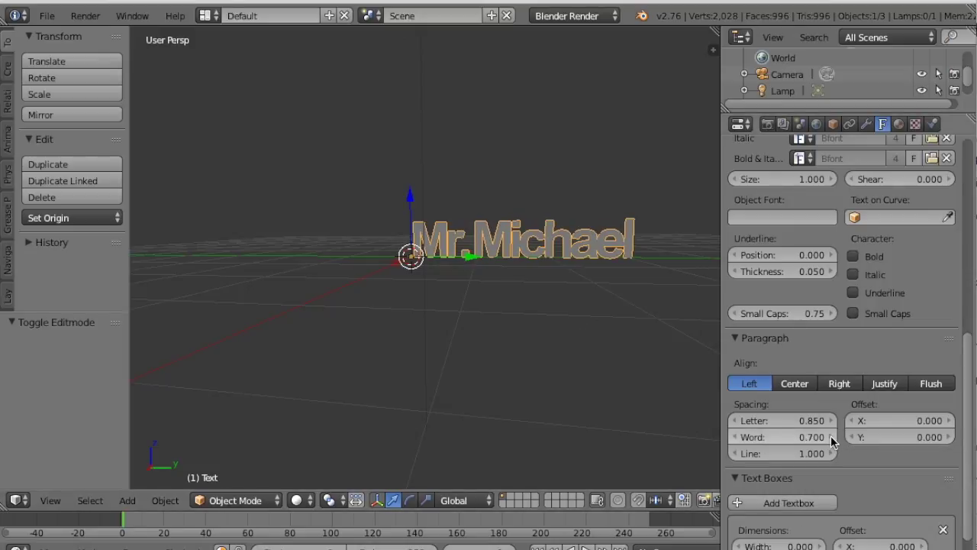
click(831, 437)
click(831, 437)
click(831, 437)
click(830, 437)
click(831, 436)
click(831, 437)
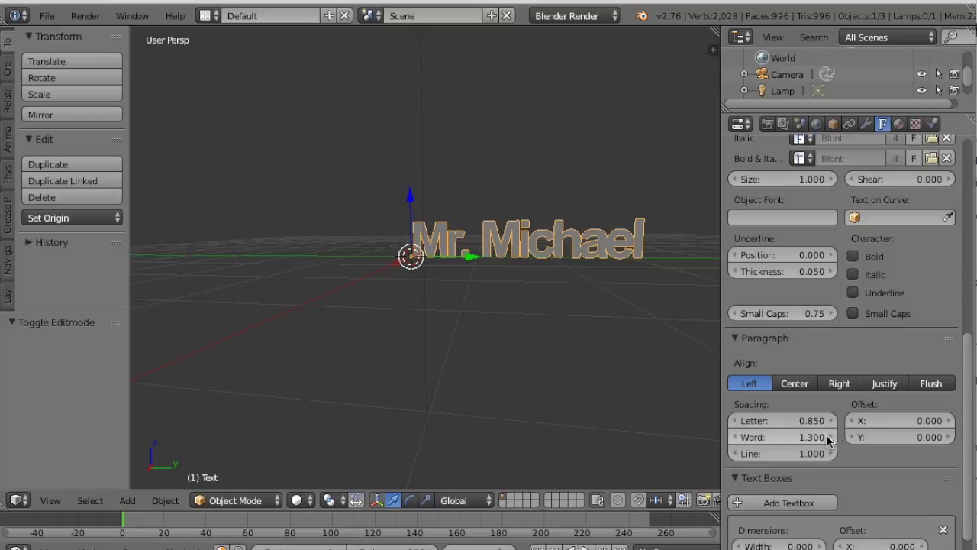
key(KP_6)
key(KP_6)
key(KP_6)
key(KP_6)
key(KP_6)
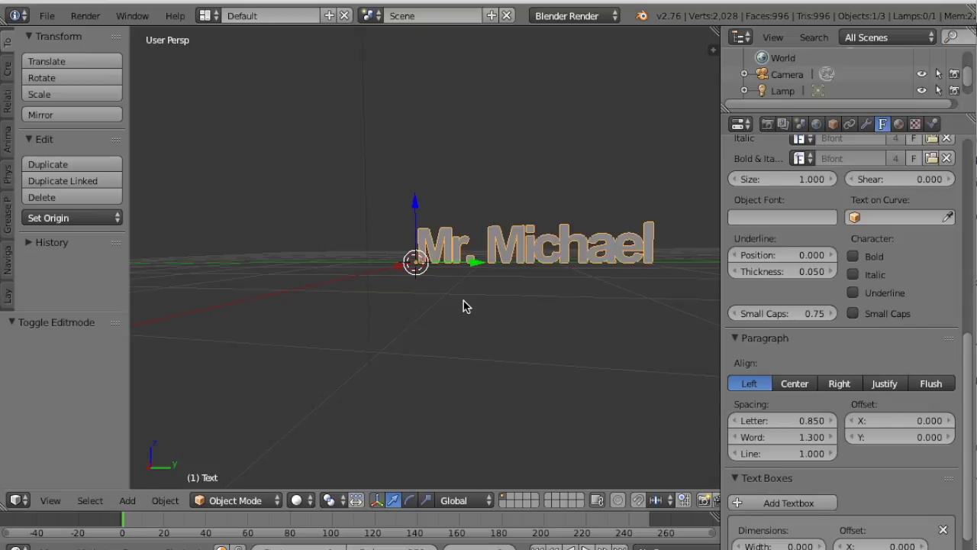
key(KP_2)
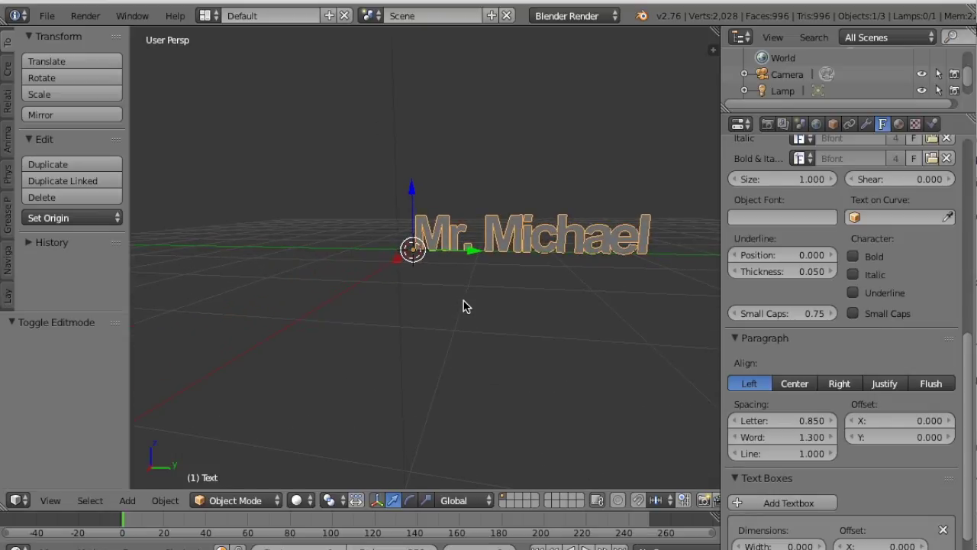
Step: Give the Mr. Michael text an initial extrusion depth of 1
key(KP_6)
key(KP_6)
key(KP_6)
key(KP_6)
key(KP_6)
key(KP_6)
key(KP_6)
key(KP_6)
key(KP_6)
key(KP_6)
key(KP_6)
key(KP_6)
key(KP_6)
key(KP_6)
key(KP_6)
key(KP_6)
key(KP_6)
key(KP_6)
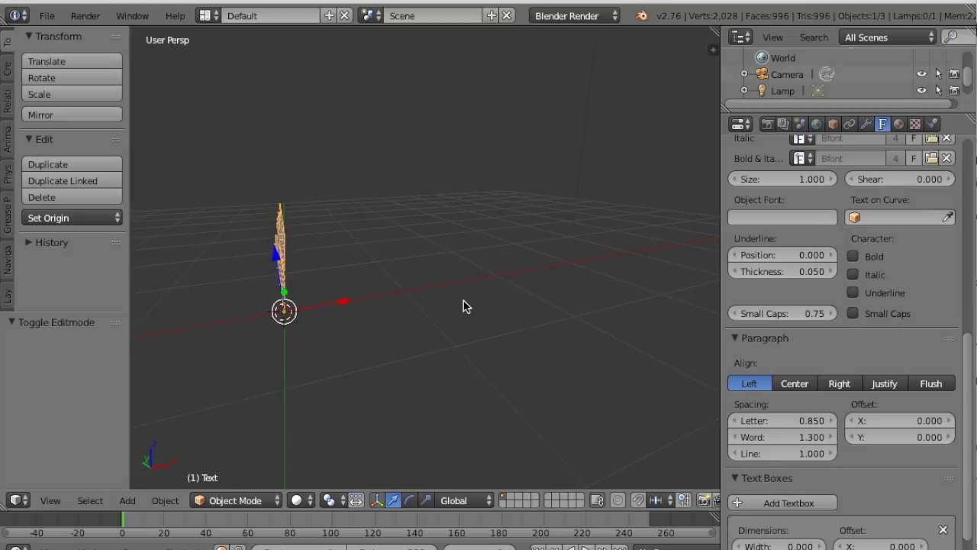
key(KP_6)
key(KP_6)
key(KP_6)
key(KP_6)
key(KP_6)
key(KP_6)
key(KP_6)
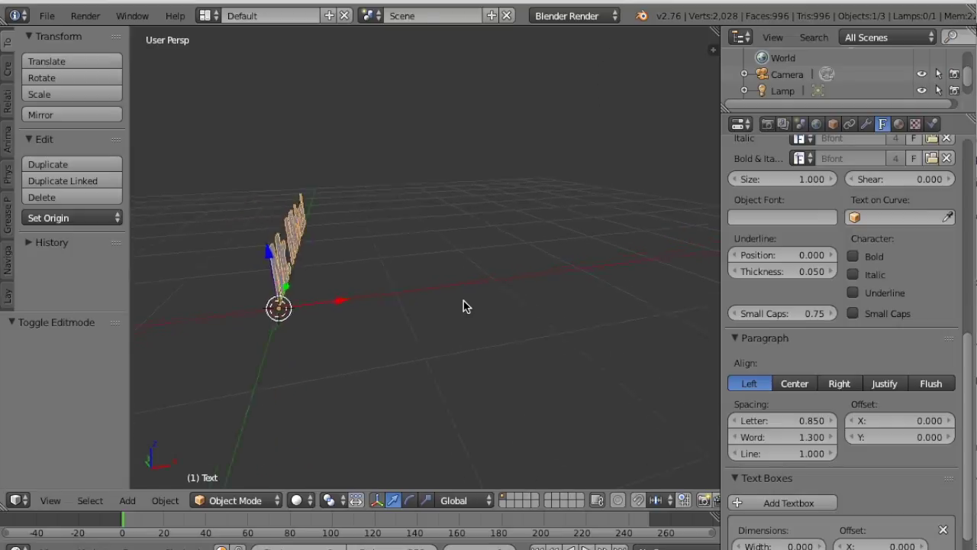
key(KP_6)
key(KP_6)
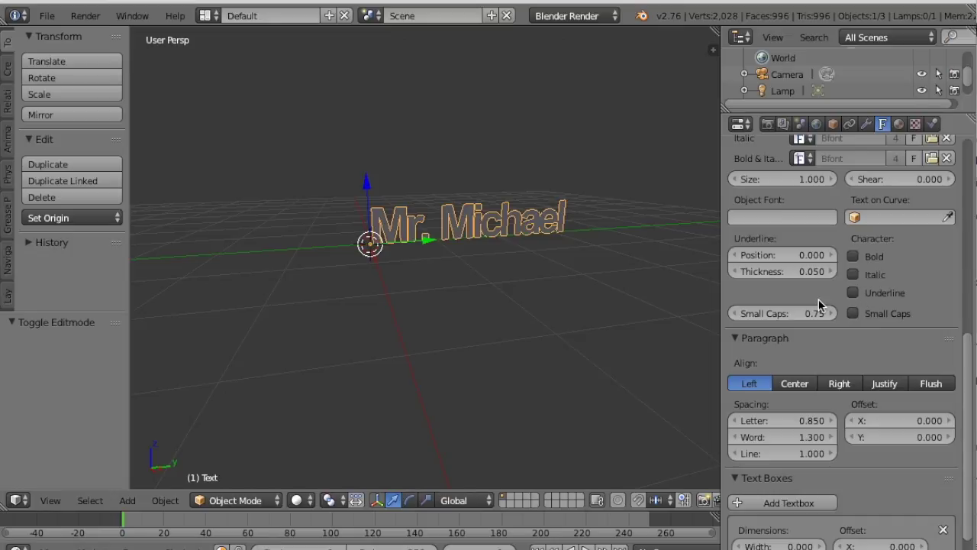
scroll(819, 299, up, 7)
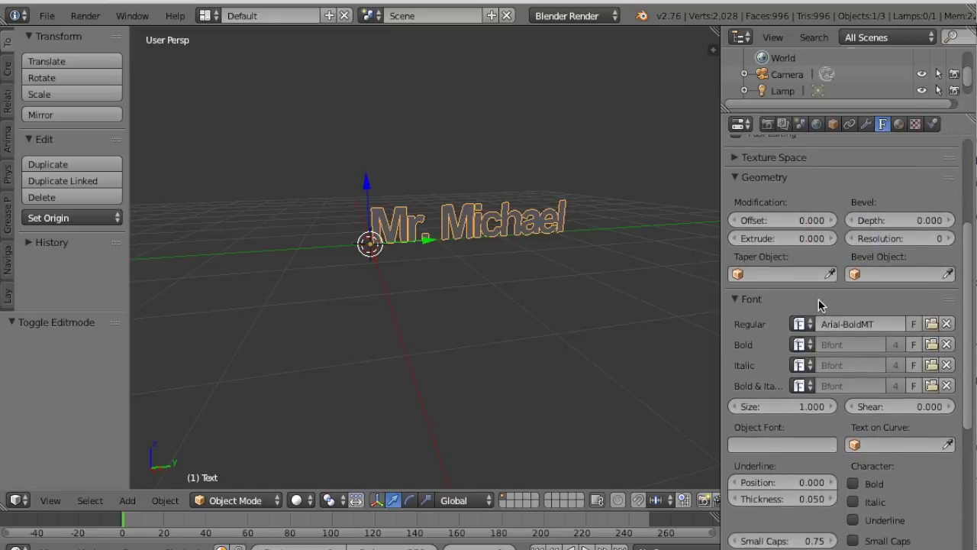
scroll(818, 299, up, 5)
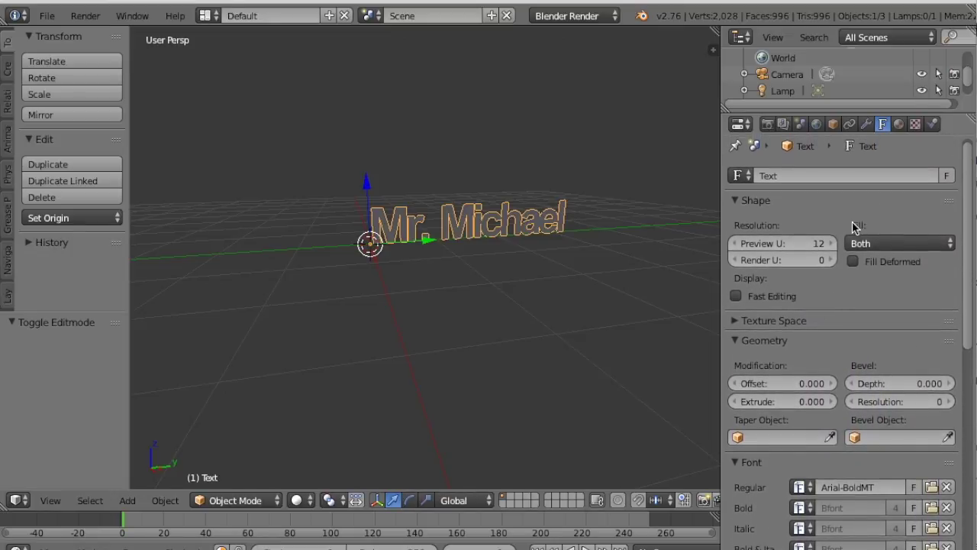
scroll(855, 227, up, 1)
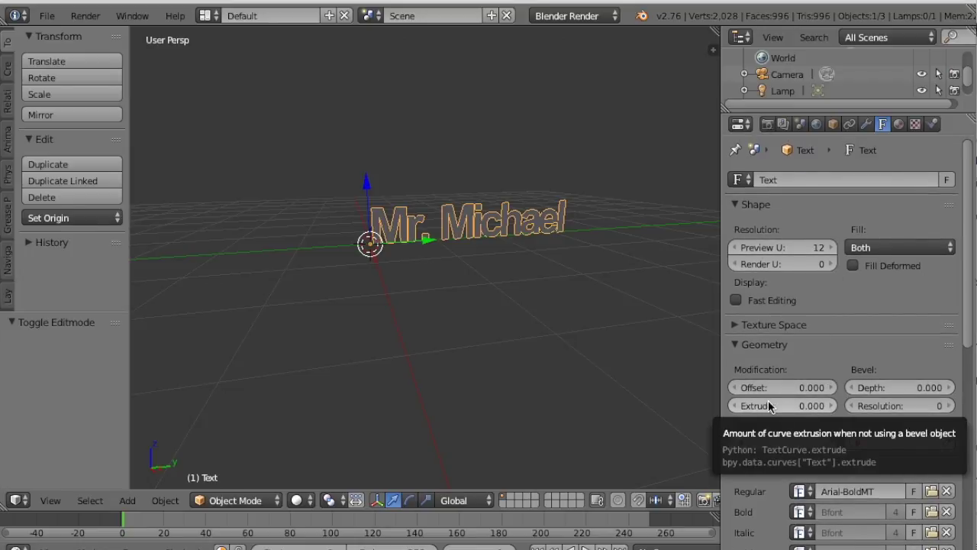
click(833, 407)
click(833, 406)
click(832, 406)
click(833, 406)
click(833, 406)
click(833, 406)
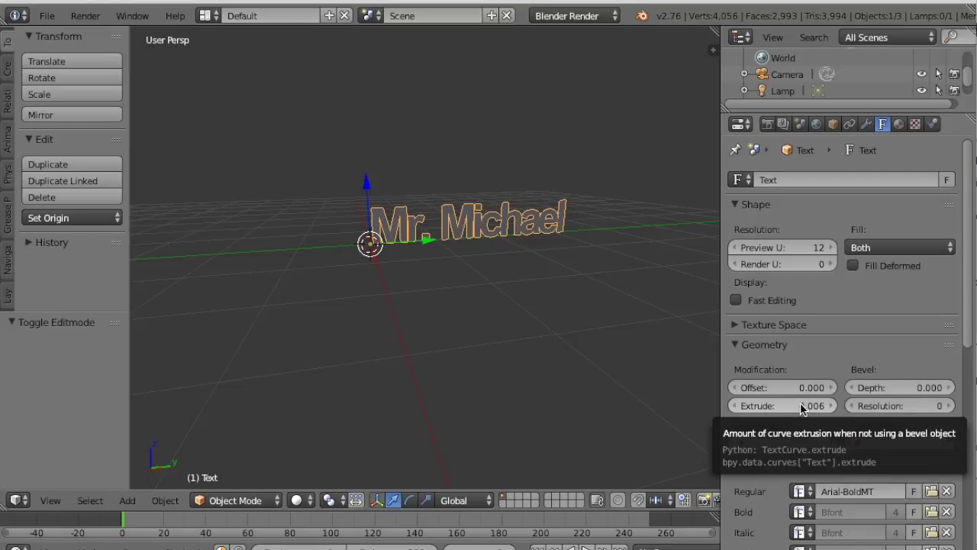
click(800, 405)
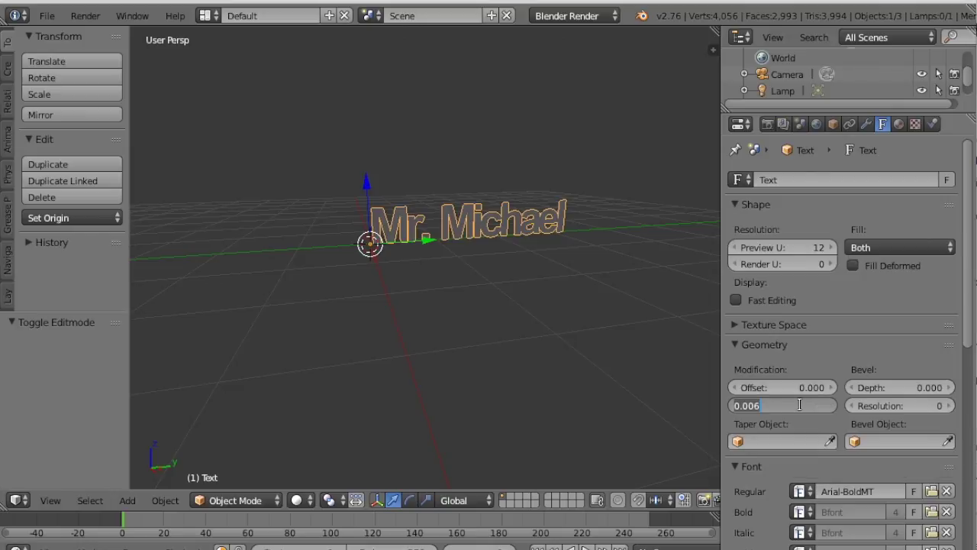
text(1)
key(Return)
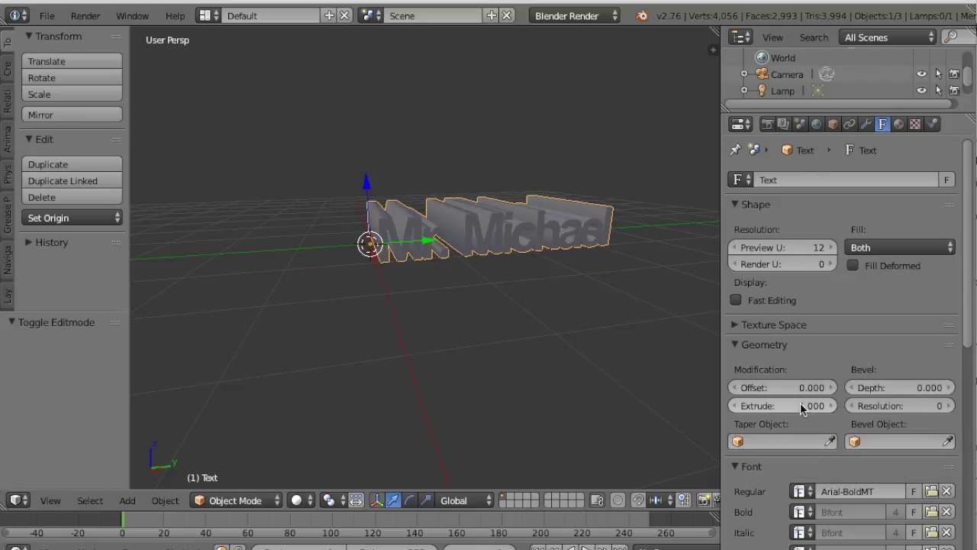
Step: Reduce the text's extrusion depth to 0.25, then to 0.2
key(KP_8)
key(KP_8)
key(KP_8)
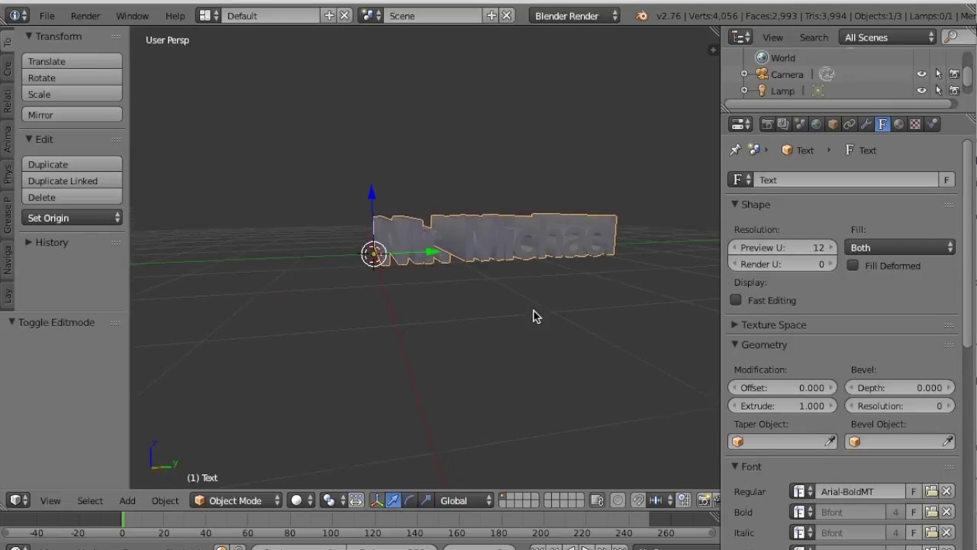
key(KP_2)
key(KP_2)
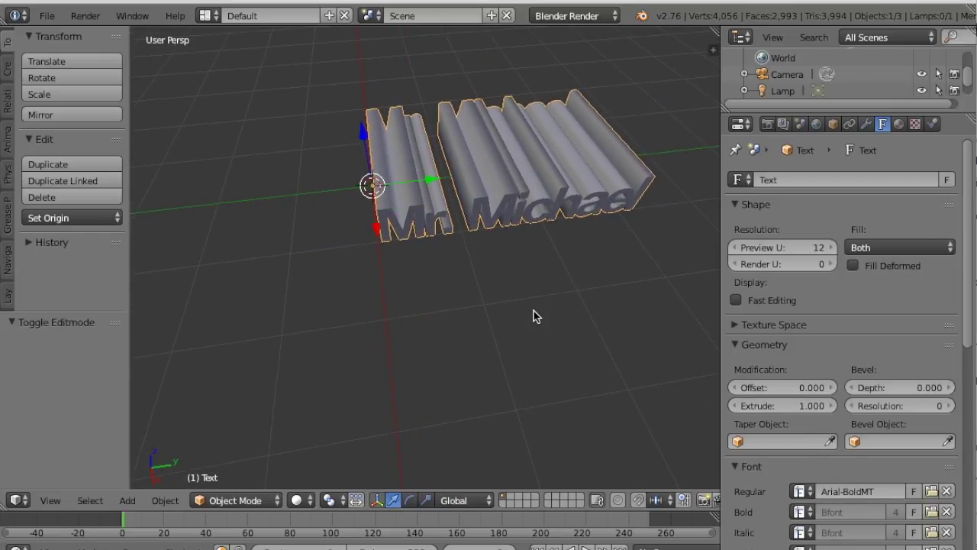
key(KP_4)
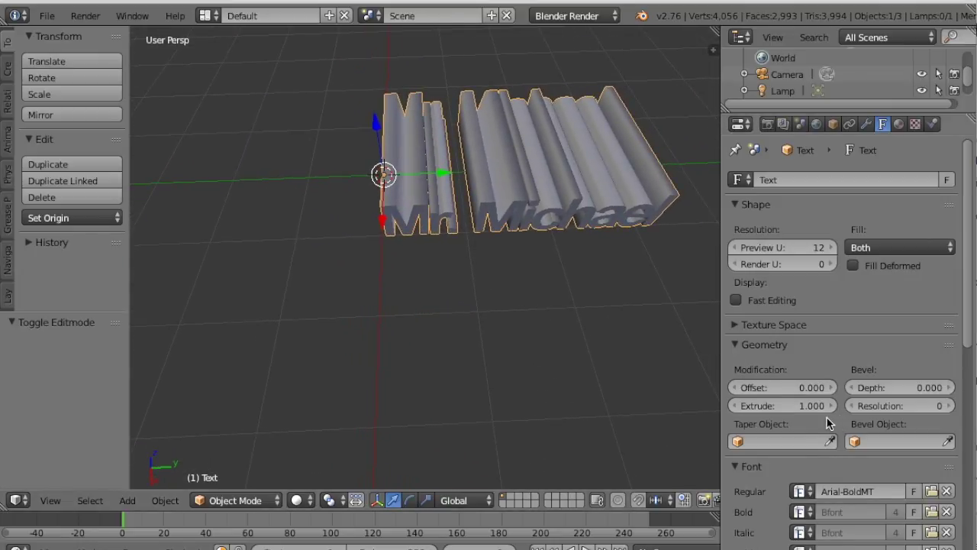
click(807, 405)
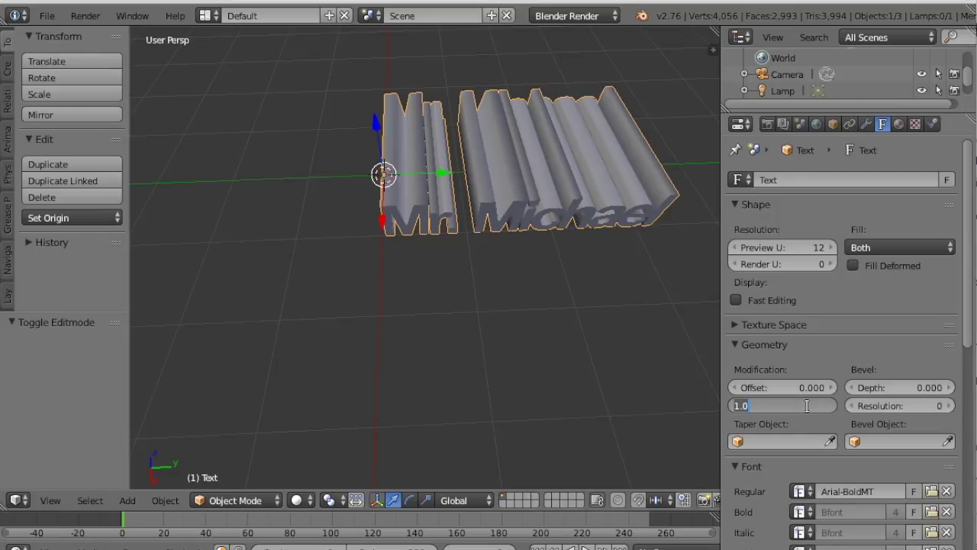
key(BackSpace)
text(.25)
key(Return)
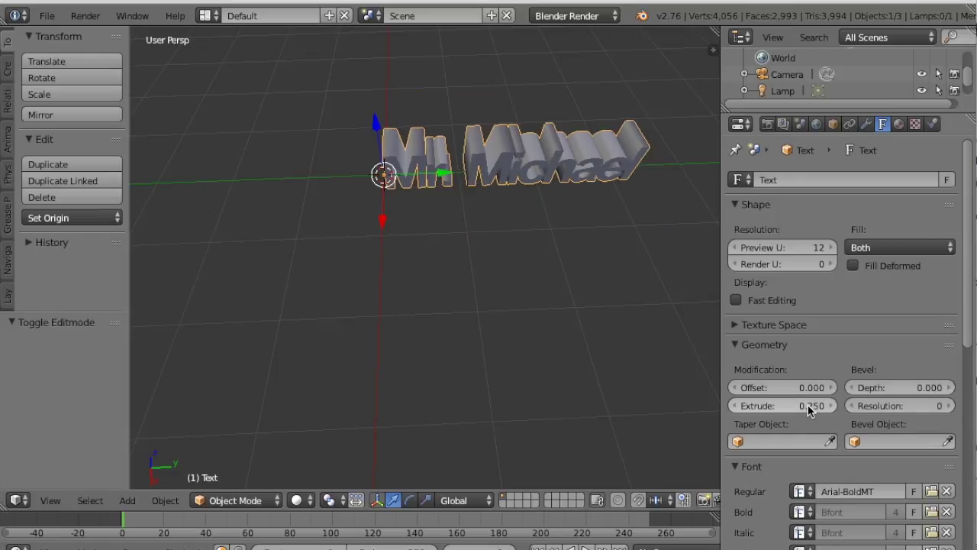
middle_drag(615, 264, 618, 263)
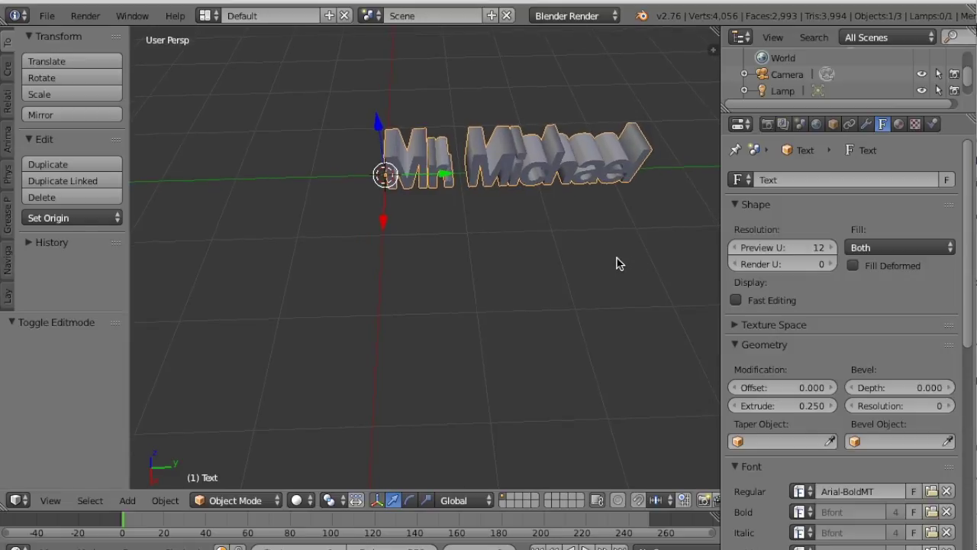
click(789, 405)
key(BackSpace)
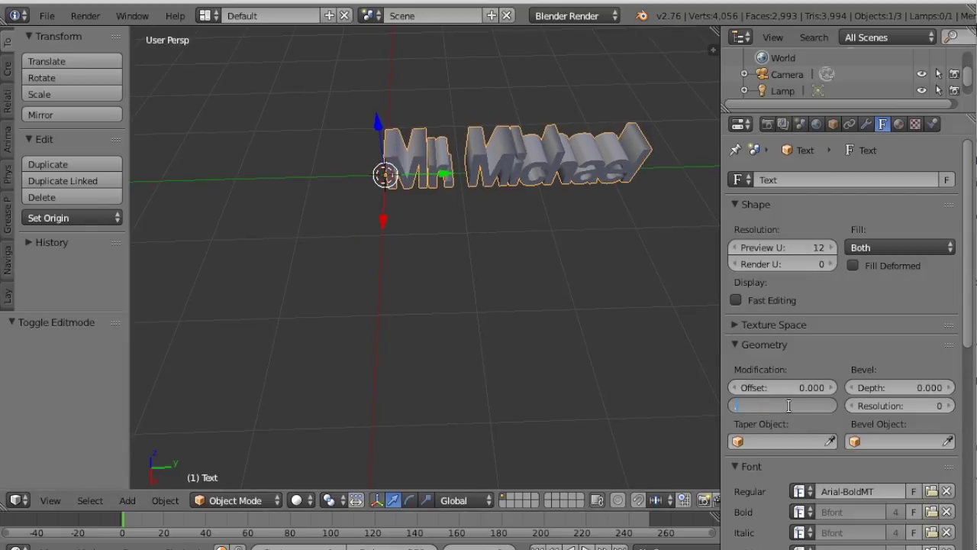
key(Return)
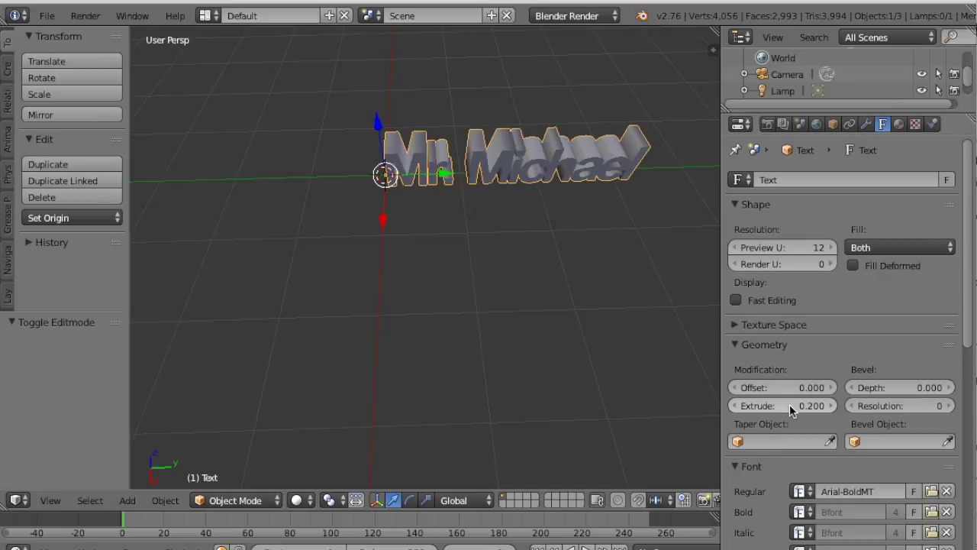
Step: Settle the text's extrusion depth at 0.15
middle_drag(493, 306, 493, 306)
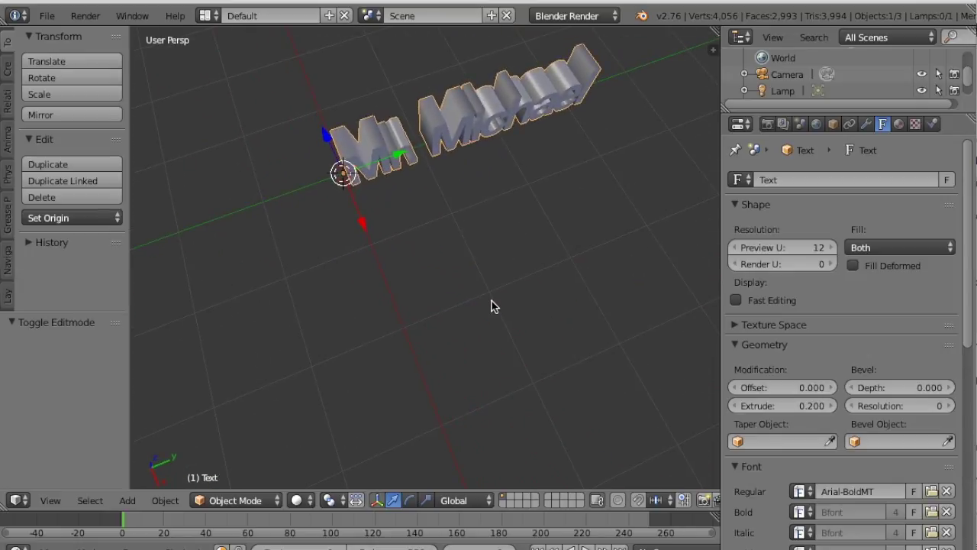
click(803, 412)
key(BackSpace)
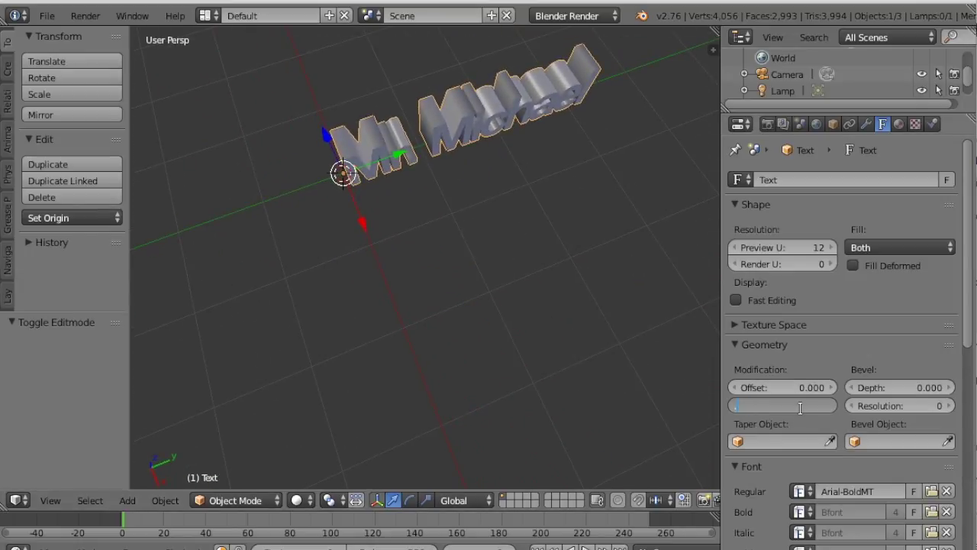
text(.15)
key(Return)
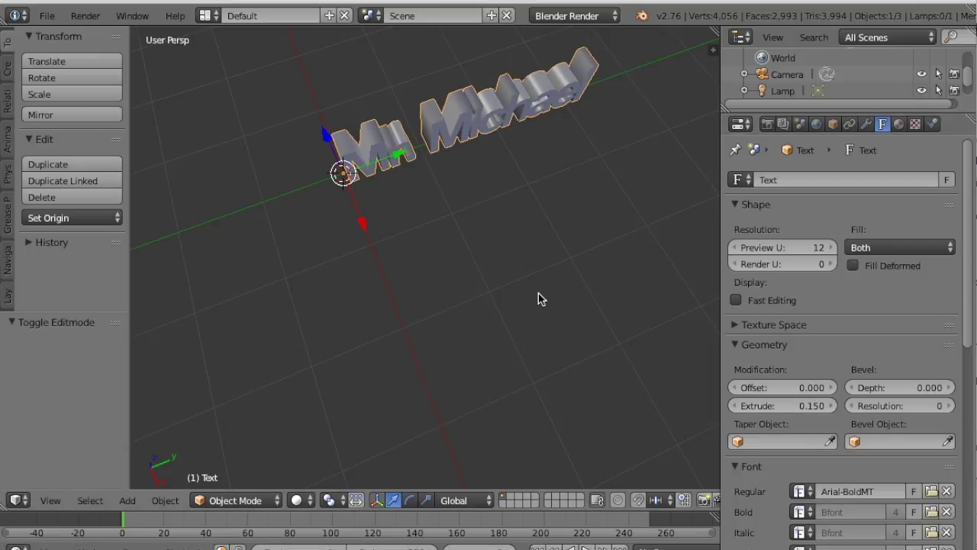
middle_drag(538, 298, 538, 298)
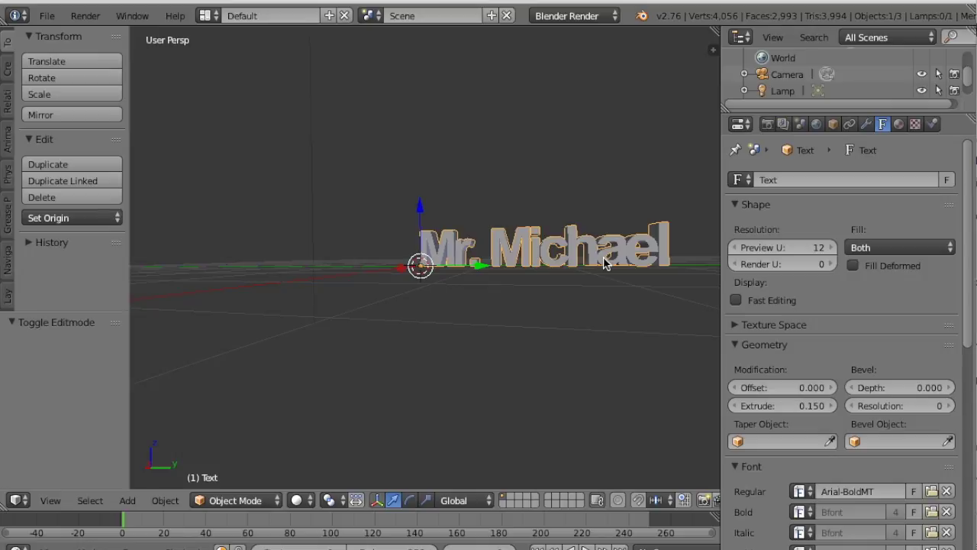
mouse_move(580, 257)
middle_down()
mouse_move(593, 252)
mouse_move(578, 257)
middle_up()
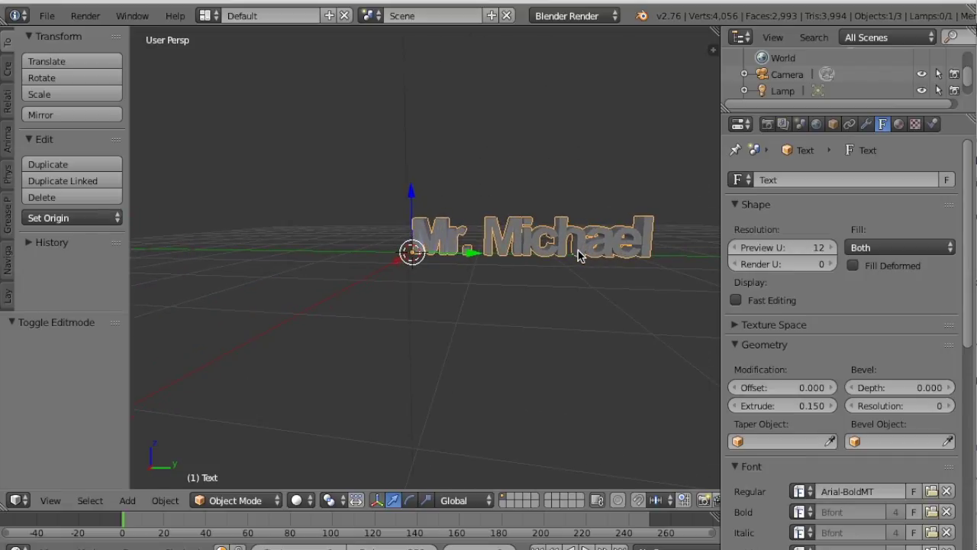
scroll(578, 256, up, 5)
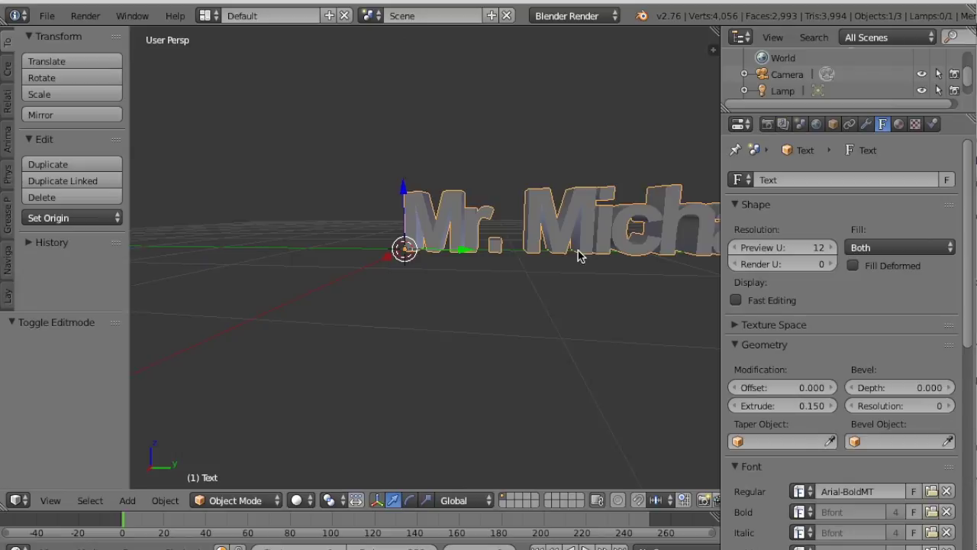
shift+middle_drag(578, 257, 578, 257)
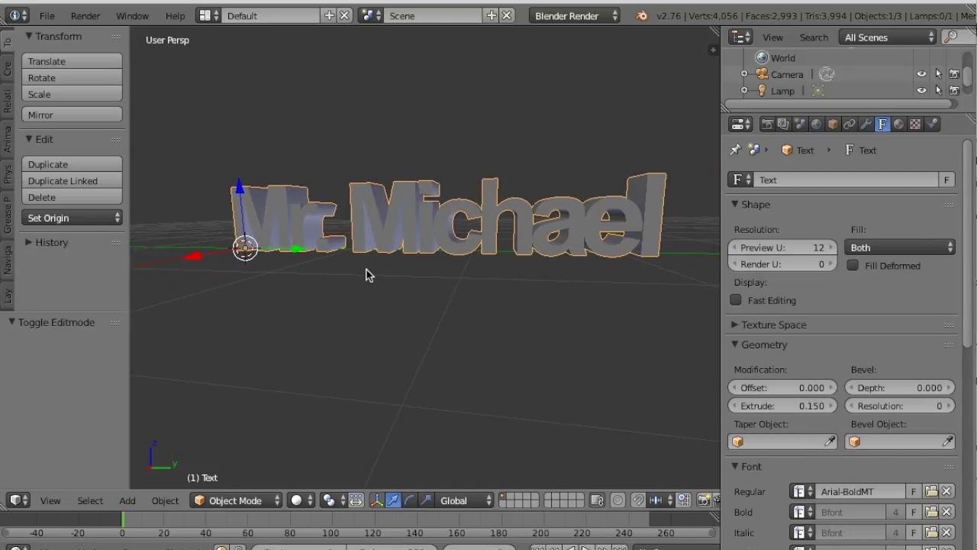
middle_drag(367, 271, 367, 273)
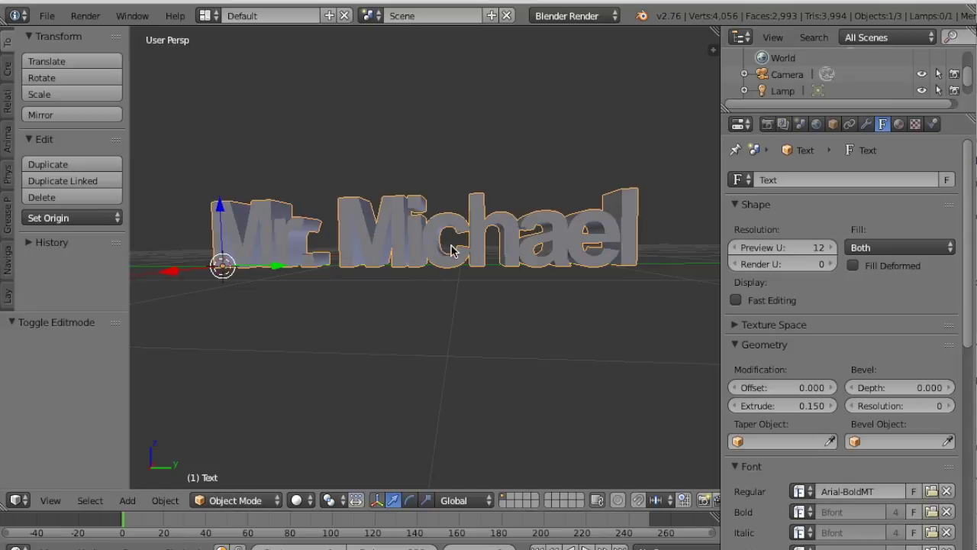
Step: Deselect everything with A, then zoom the view in and out on the extruded name
key(a)
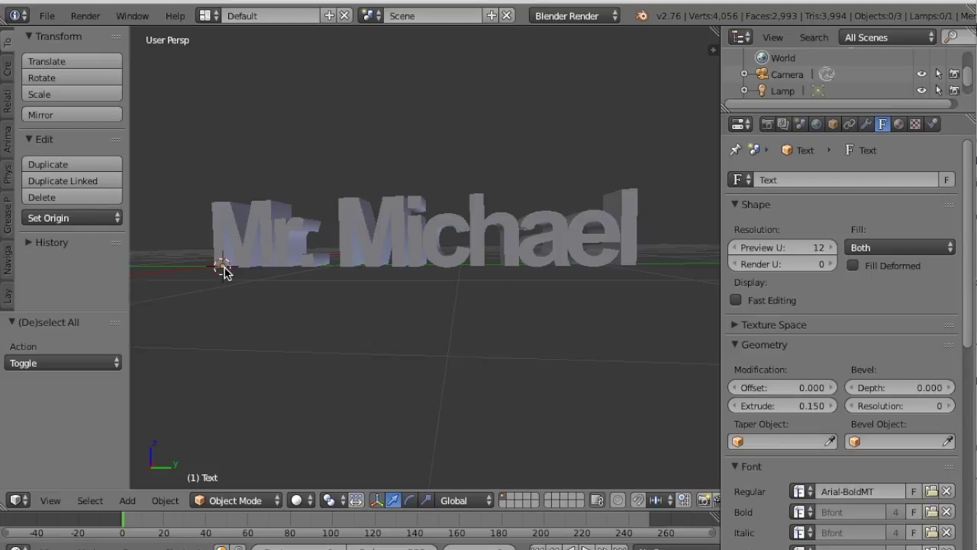
scroll(223, 271, down, 8)
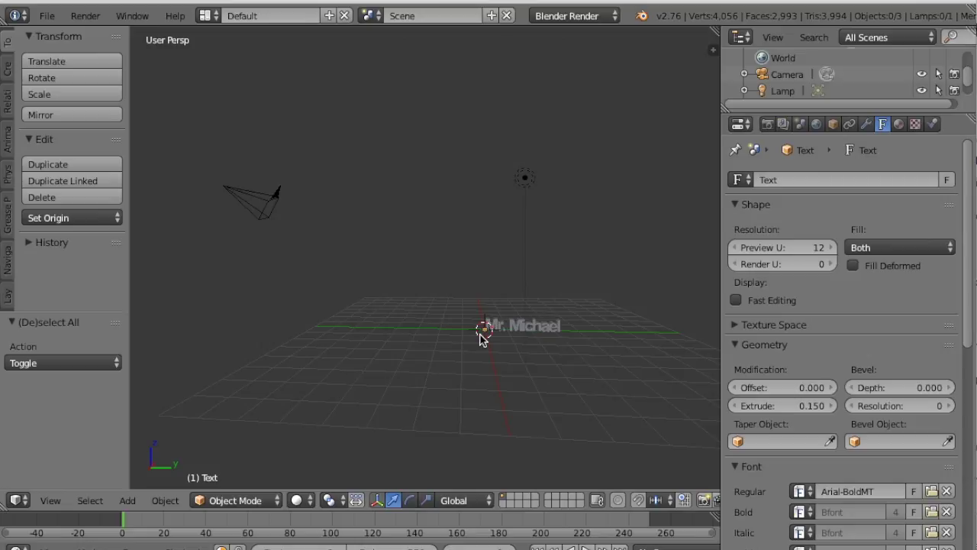
scroll(481, 339, up, 6)
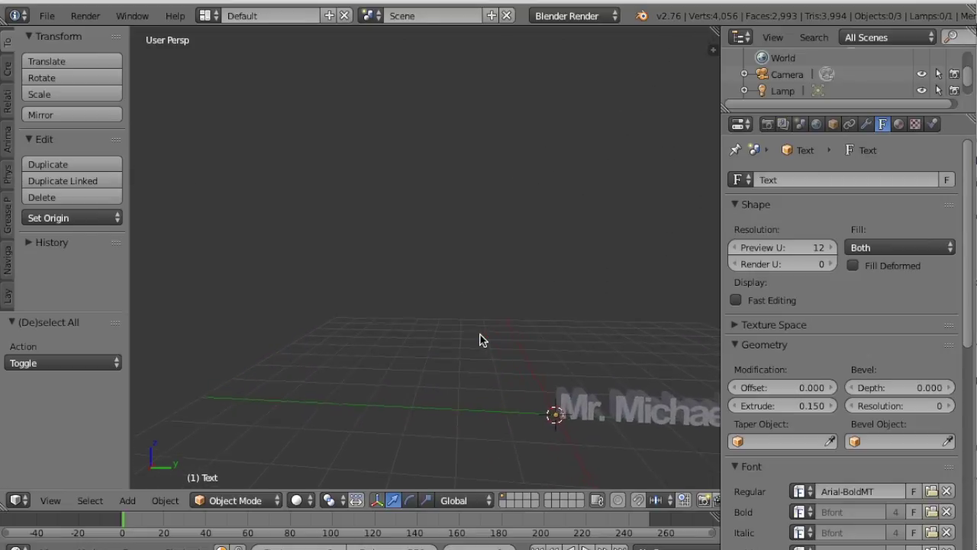
scroll(481, 338, up, 2)
shift+scroll(481, 338, down, 2)
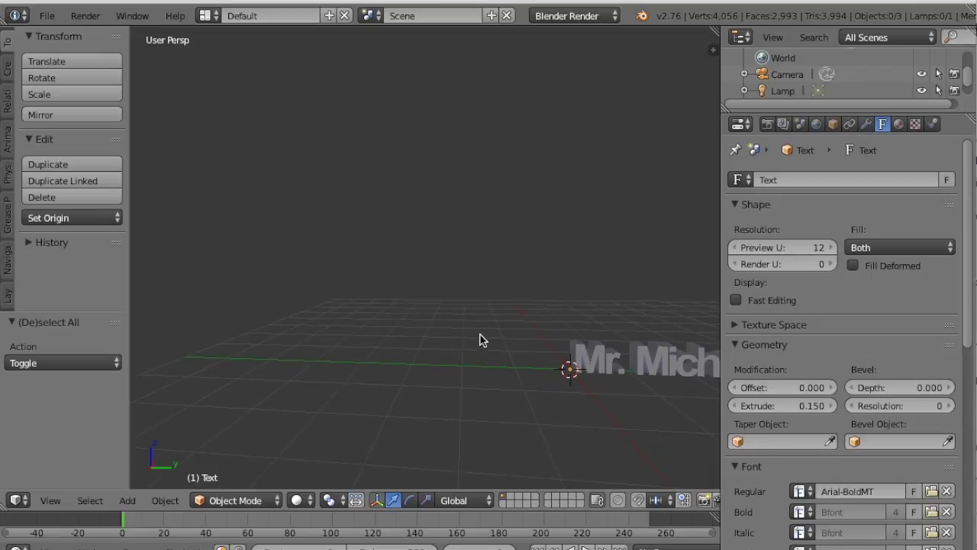
ctrl+scroll(481, 339, down, 8)
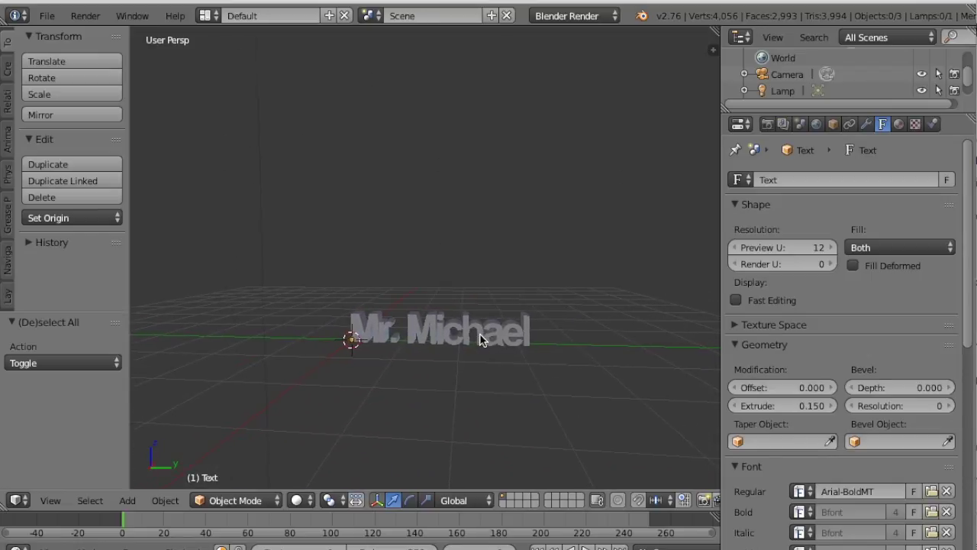
ctrl+scroll(481, 338, up, 1)
shift+scroll(481, 338, down, 1)
scroll(481, 339, up, 3)
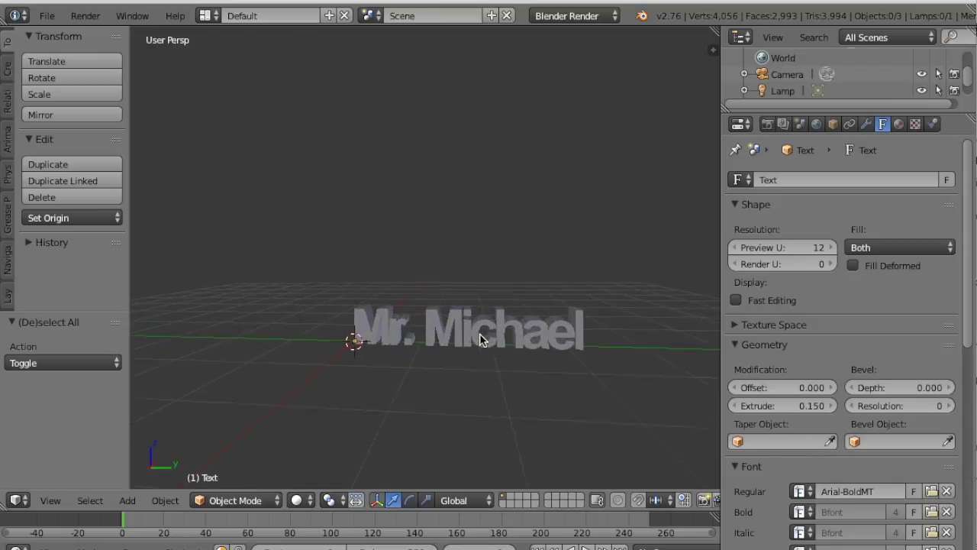
shift+scroll(479, 338, down, 2)
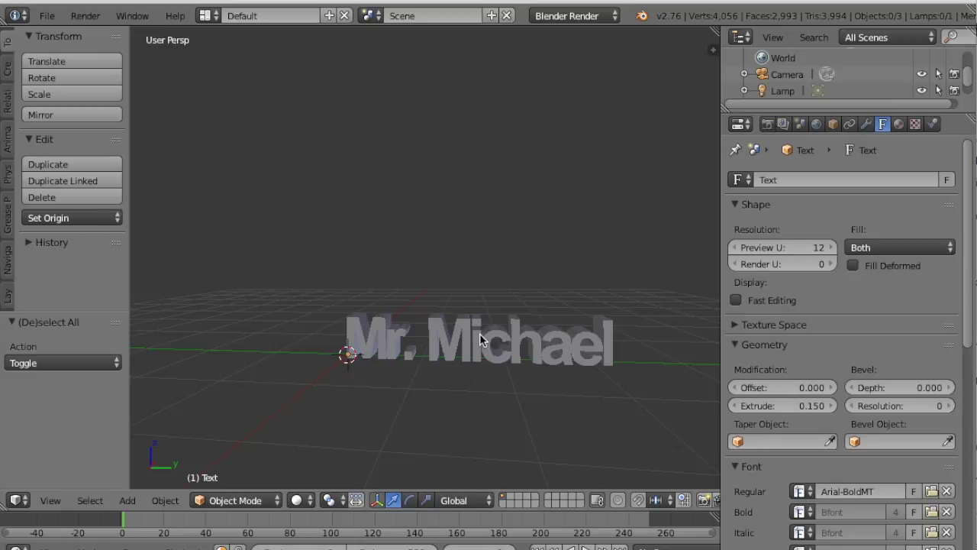
key(shift+a)
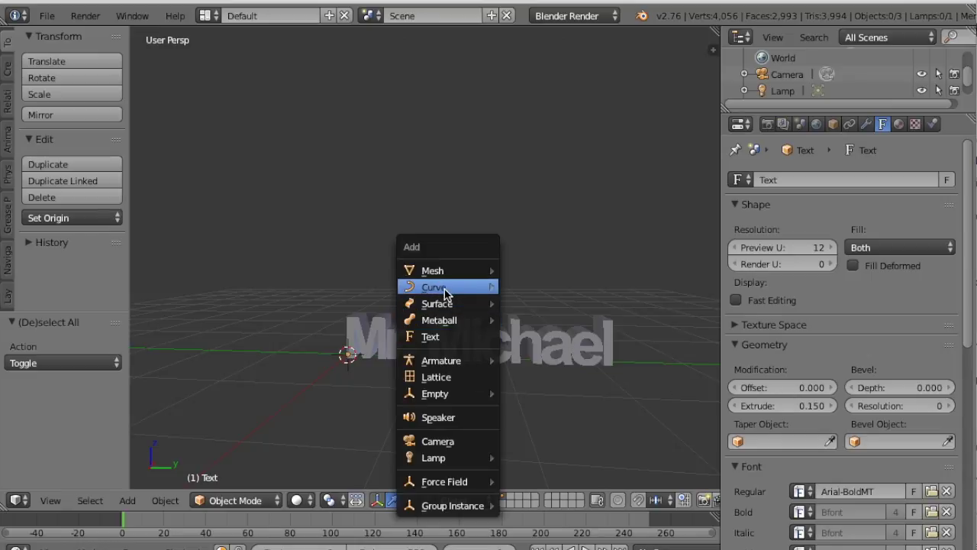
Step: Add a cube mesh, slide it along Y, and raise it 0.248 along Z
mouse_move(438, 273)
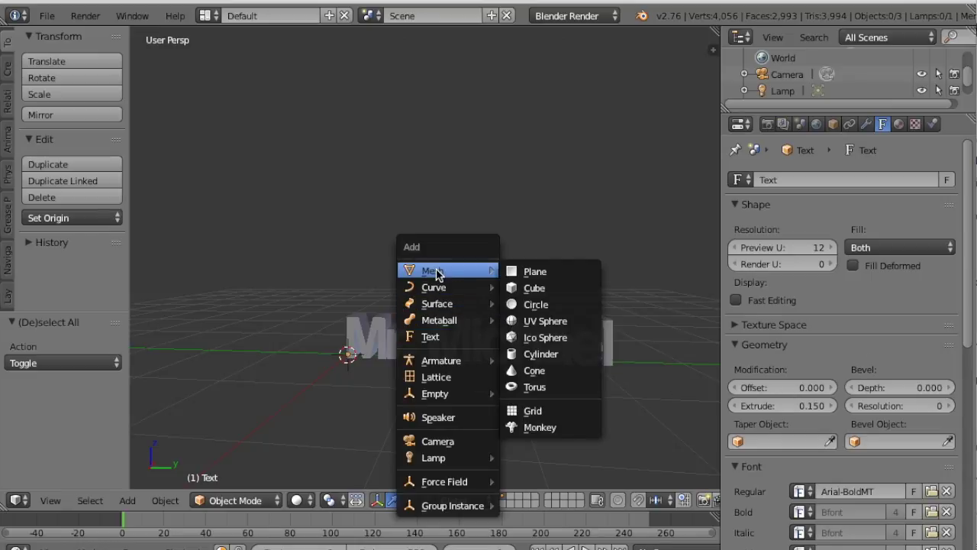
click(539, 292)
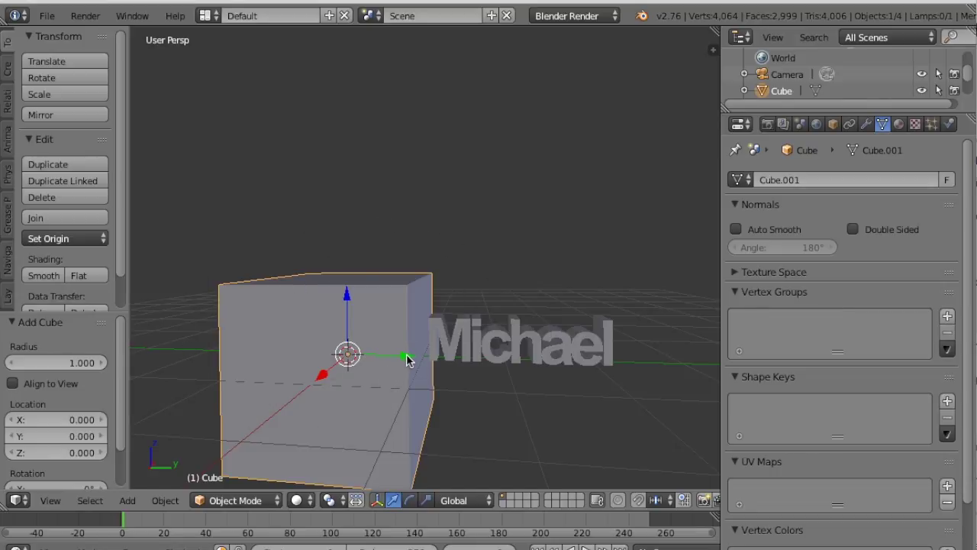
drag(407, 361, 512, 373)
mouse_move(449, 300)
mouse_down()
mouse_move(450, 247)
mouse_move(447, 282)
mouse_up()
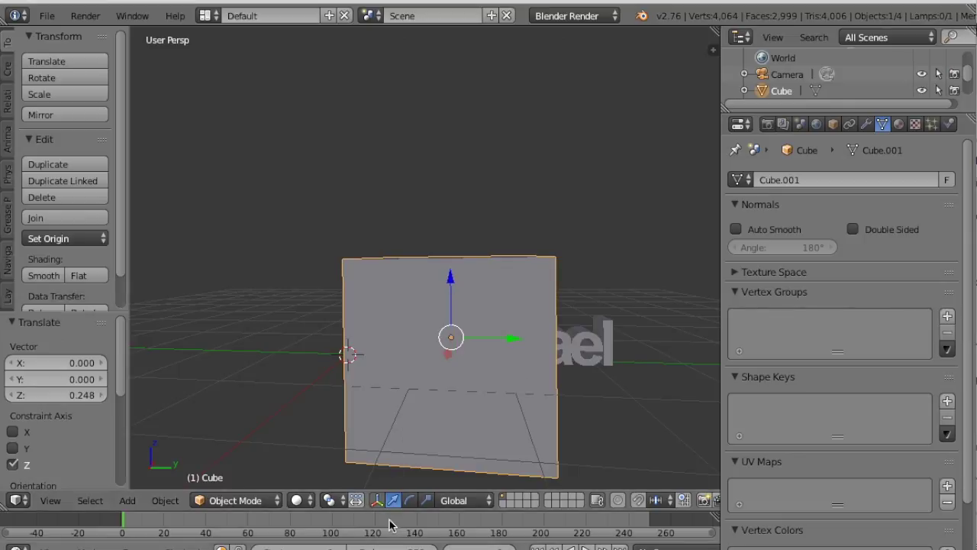
click(426, 502)
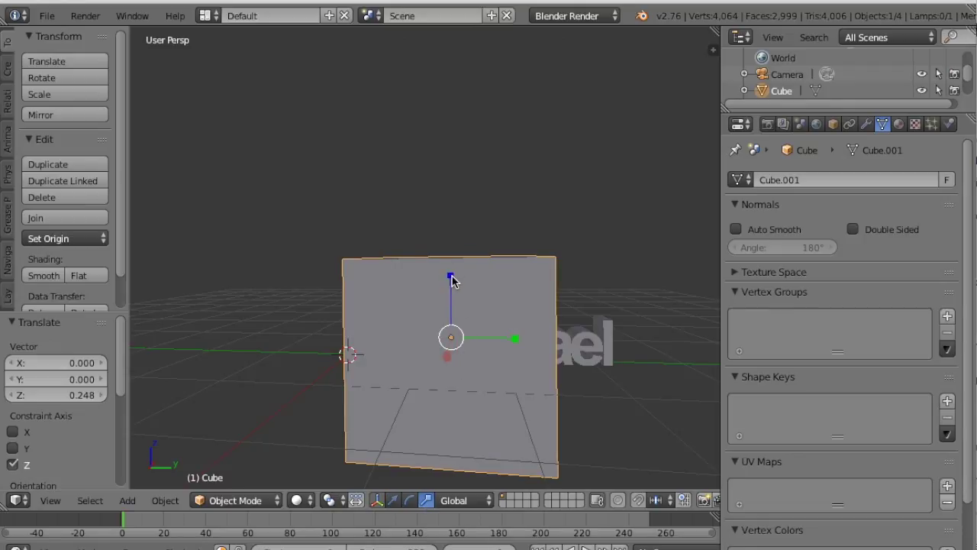
Step: Scale the cube along Z by 0.958 to make a flat slab
drag(451, 278, 453, 337)
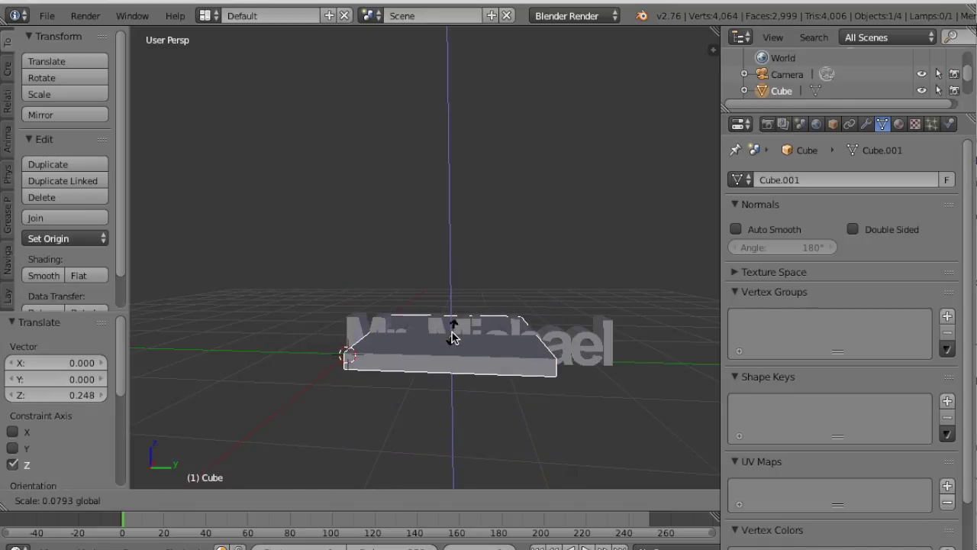
drag(453, 338, 451, 337)
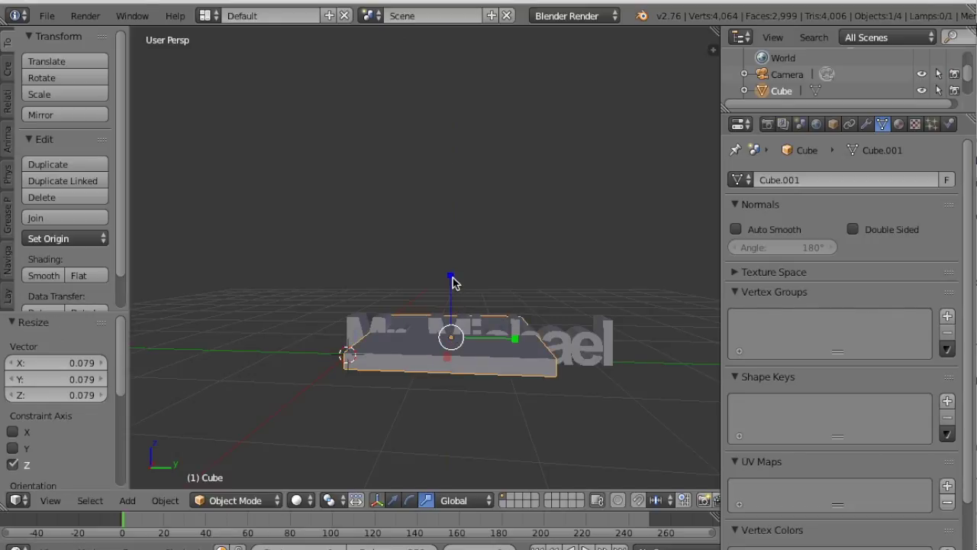
drag(452, 282, 454, 286)
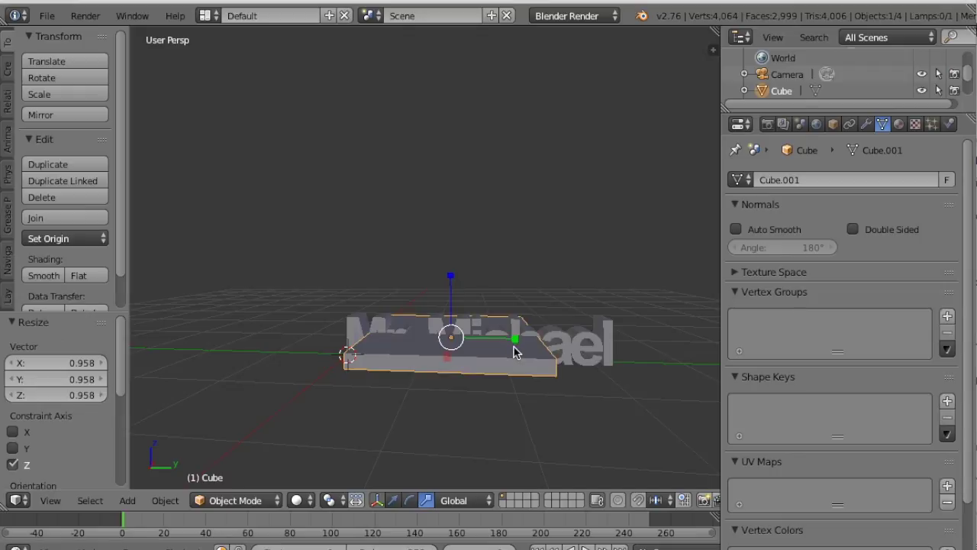
shift+scroll(522, 351, down, 5)
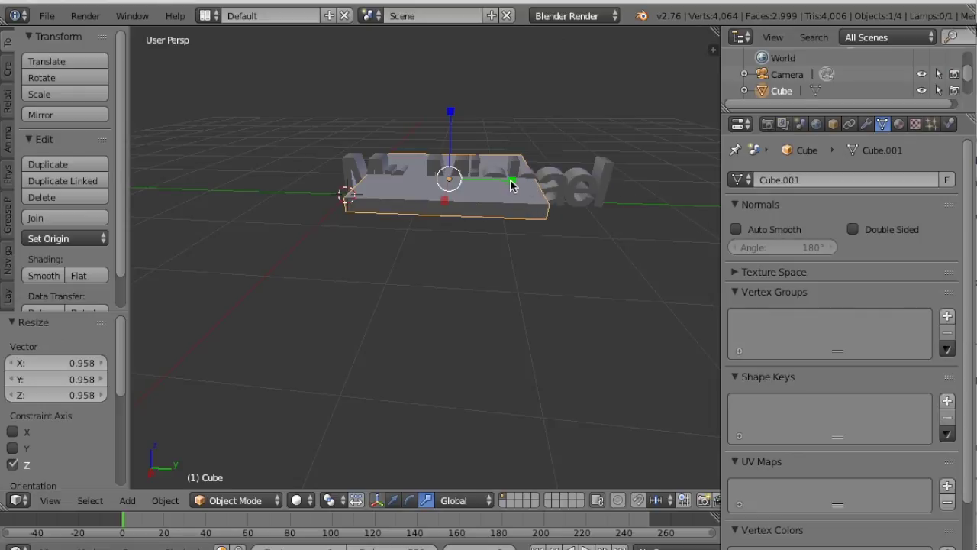
Step: Enlarge the slab by a factor of 1.660 to form a wide base
key(s)
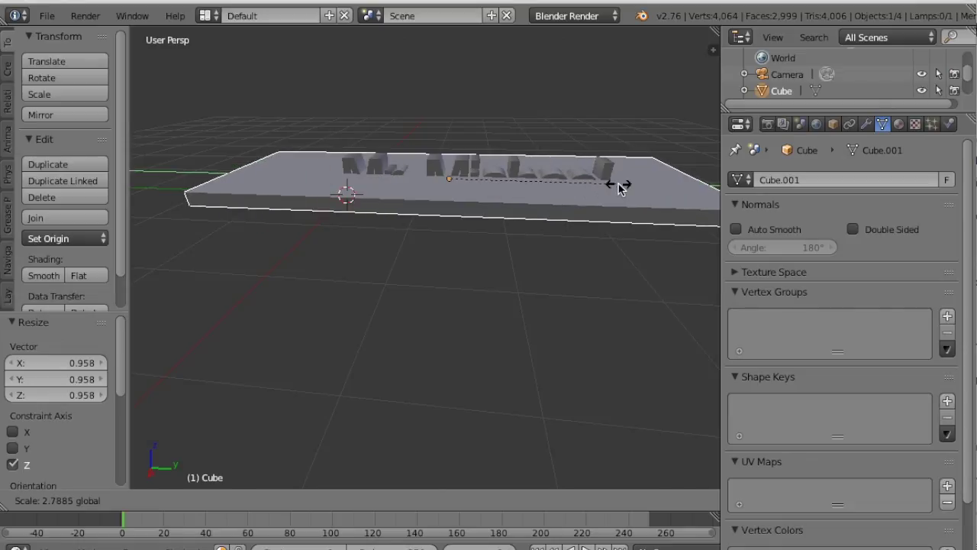
click(550, 193)
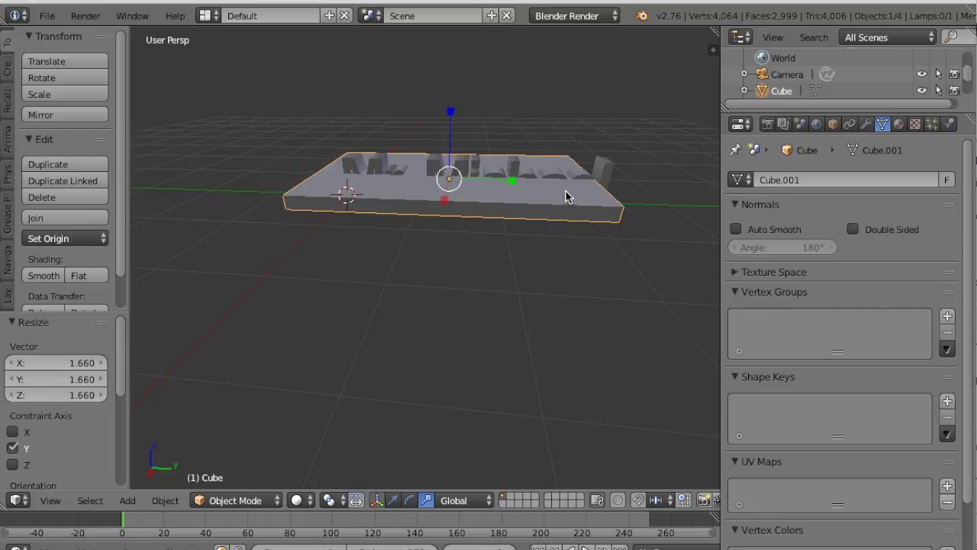
shift+scroll(567, 217, down, 5)
shift+scroll(567, 217, up, 4)
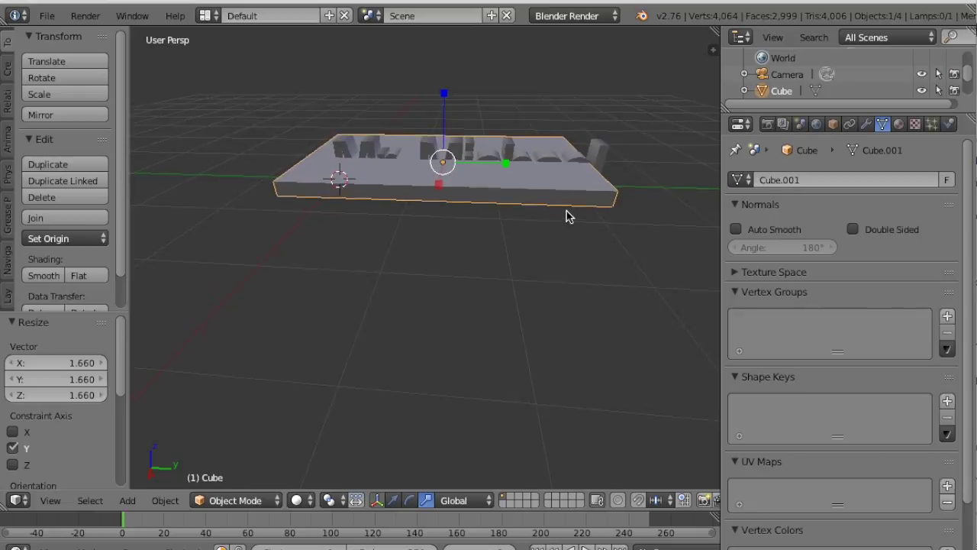
alt+shift+scroll(566, 217, up, 4)
alt+shift+scroll(566, 217, up, 5)
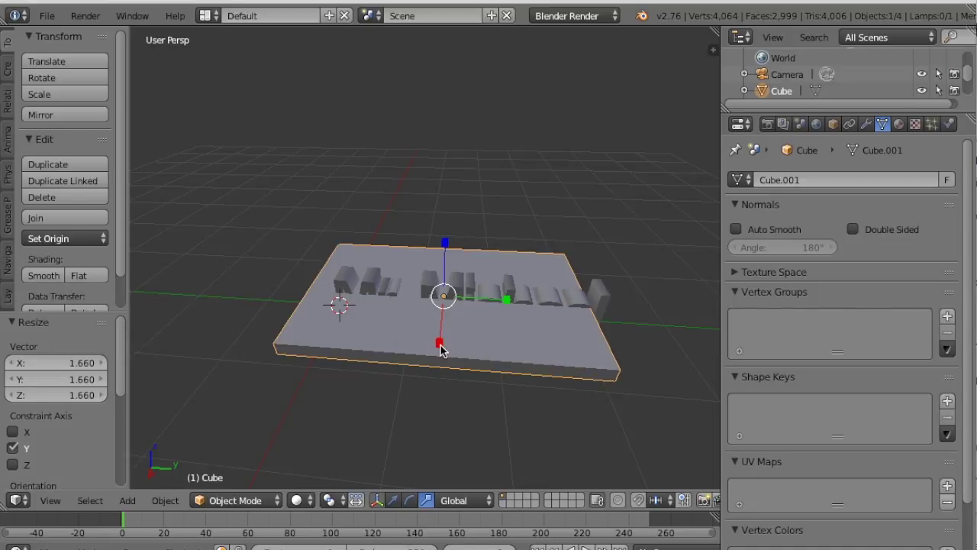
Step: Scale the plate along X by -0.133 into a narrow strip
key(s)
key(x)
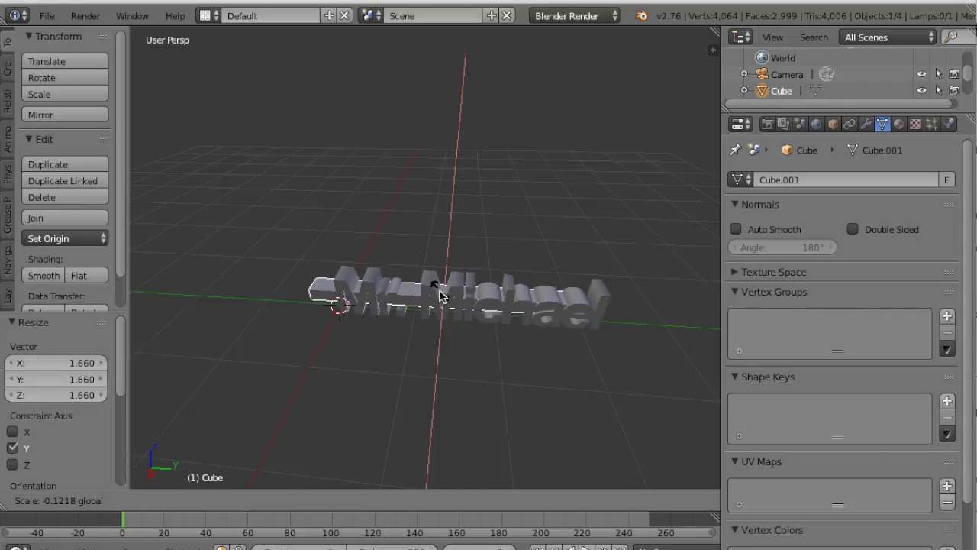
click(441, 296)
shift+scroll(441, 296, down, 6)
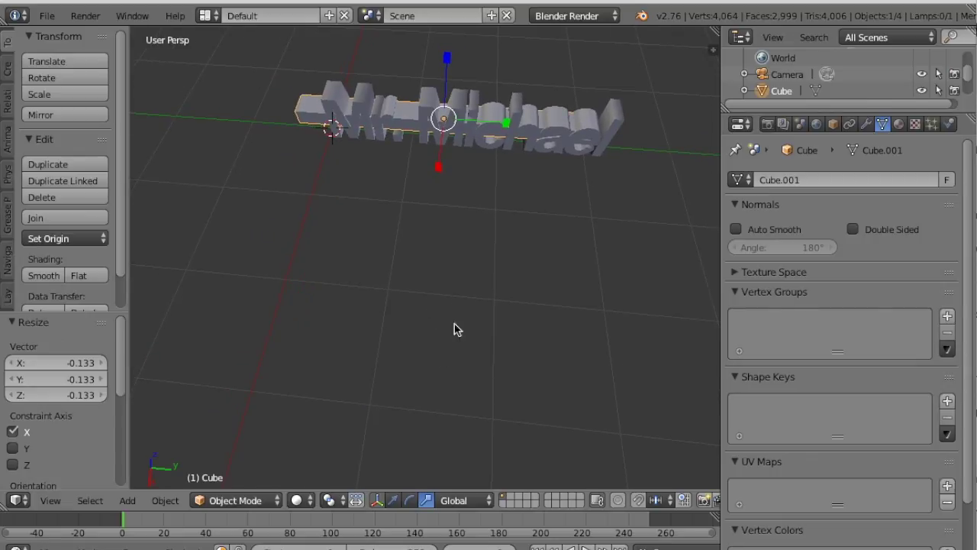
shift+scroll(473, 270, up, 4)
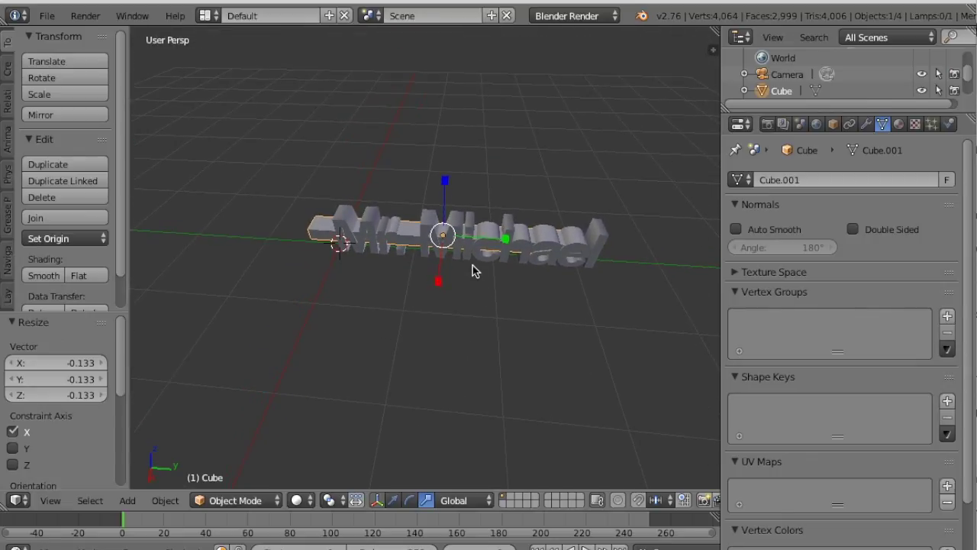
ctrl+scroll(473, 270, down, 8)
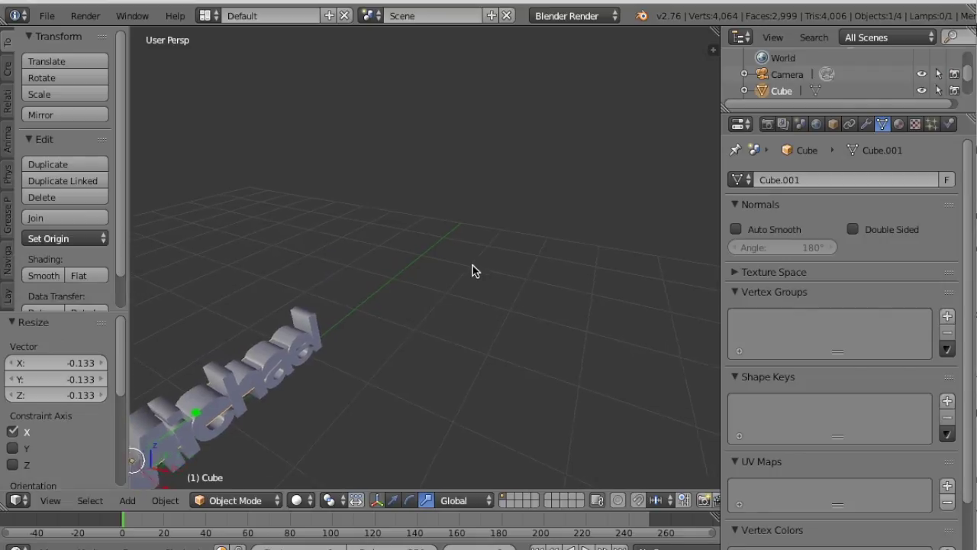
ctrl+scroll(474, 270, up, 8)
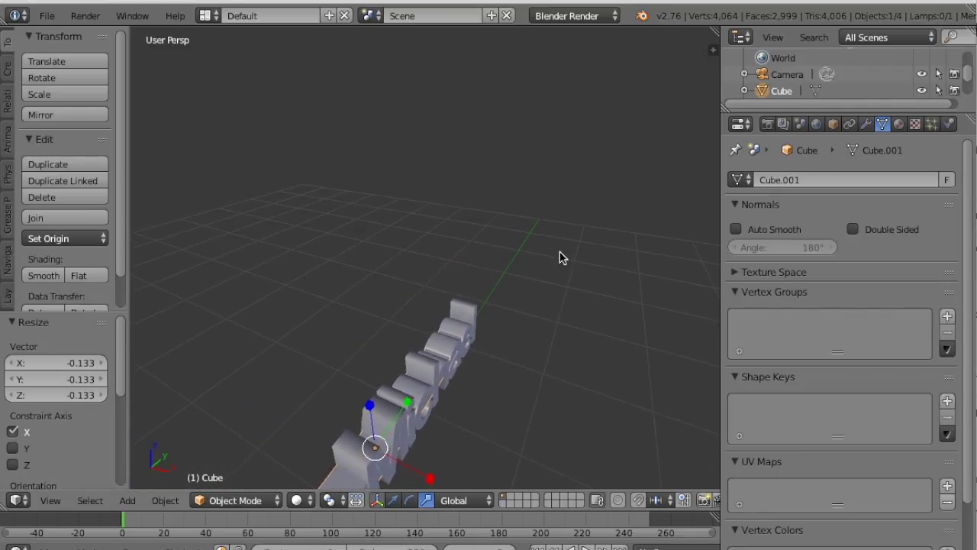
shift+scroll(448, 458, down, 8)
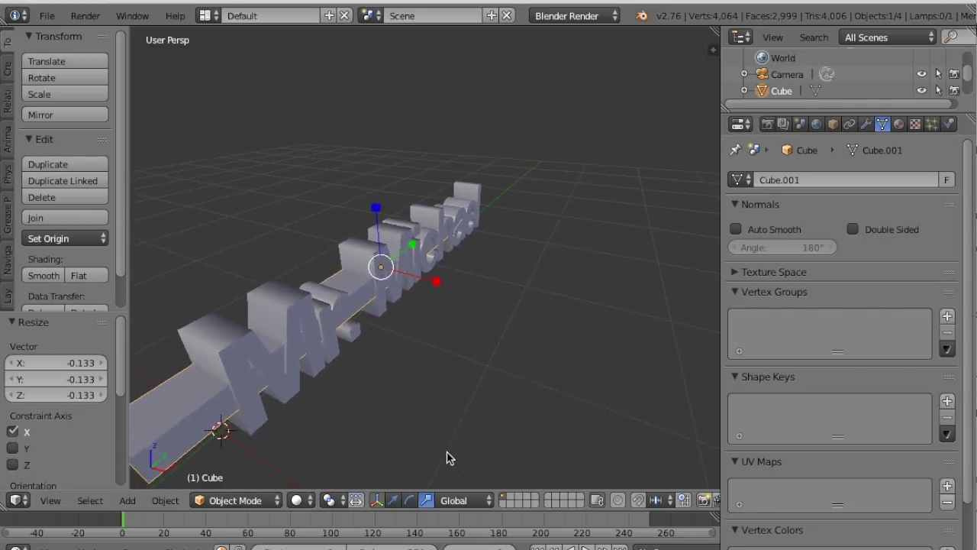
ctrl+alt+scroll(447, 458, down, 10)
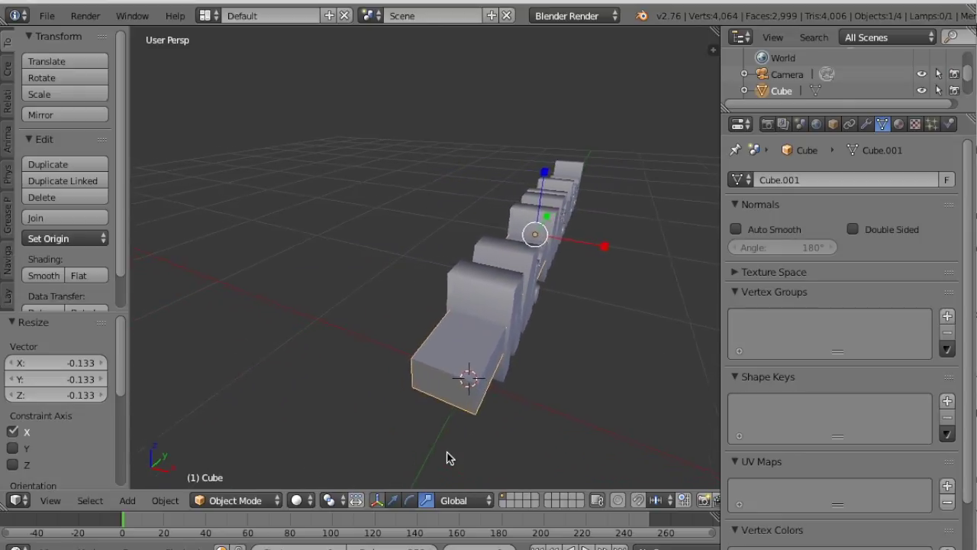
ctrl+alt+scroll(448, 459, down, 4)
ctrl+alt+scroll(512, 252, down, 8)
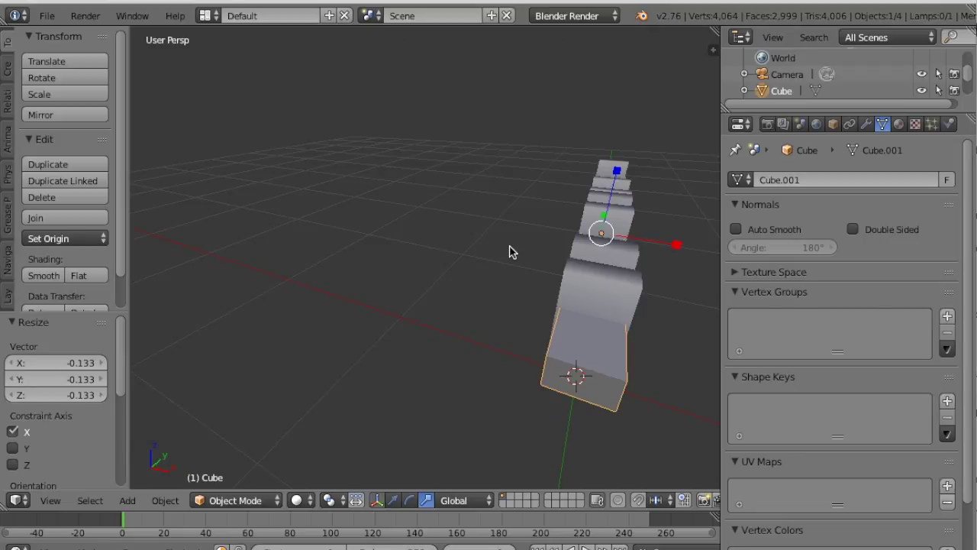
ctrl+alt+scroll(512, 252, down, 6)
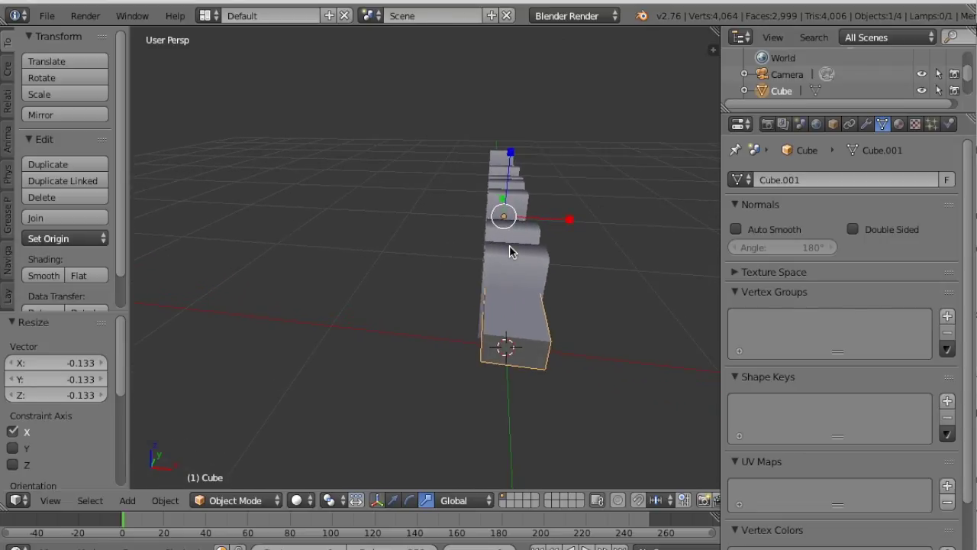
alt+shift+scroll(509, 252, up, 6)
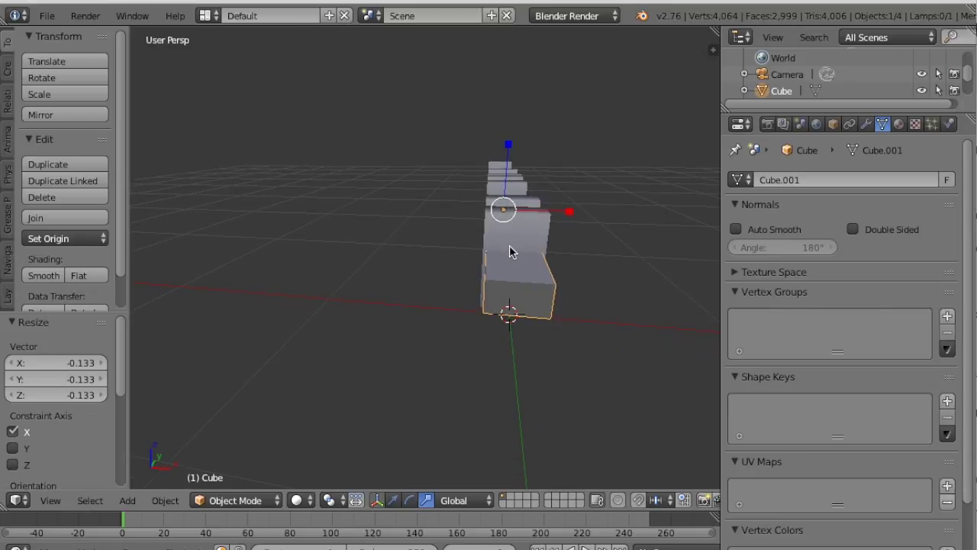
ctrl+alt+scroll(510, 252, down, 4)
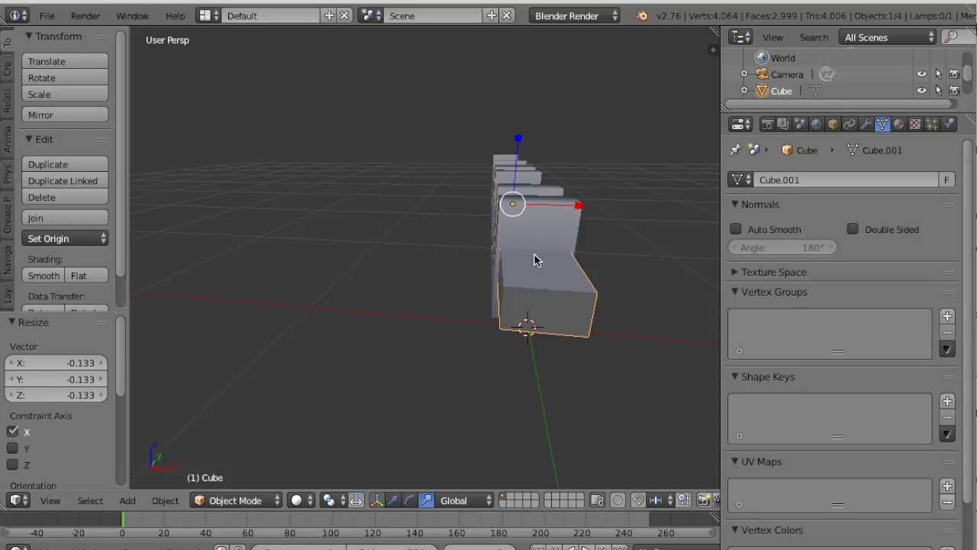
ctrl+alt+scroll(519, 258, down, 5)
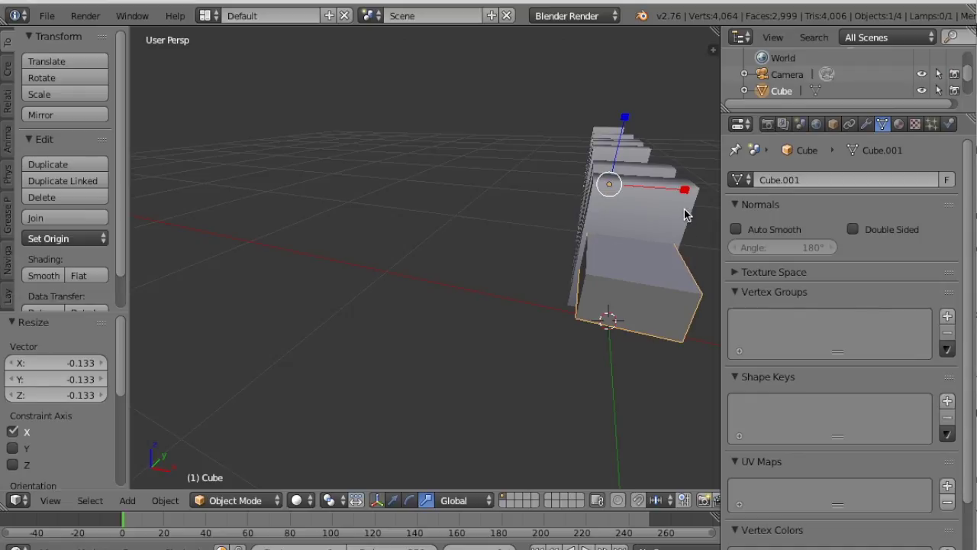
drag(685, 194, 690, 193)
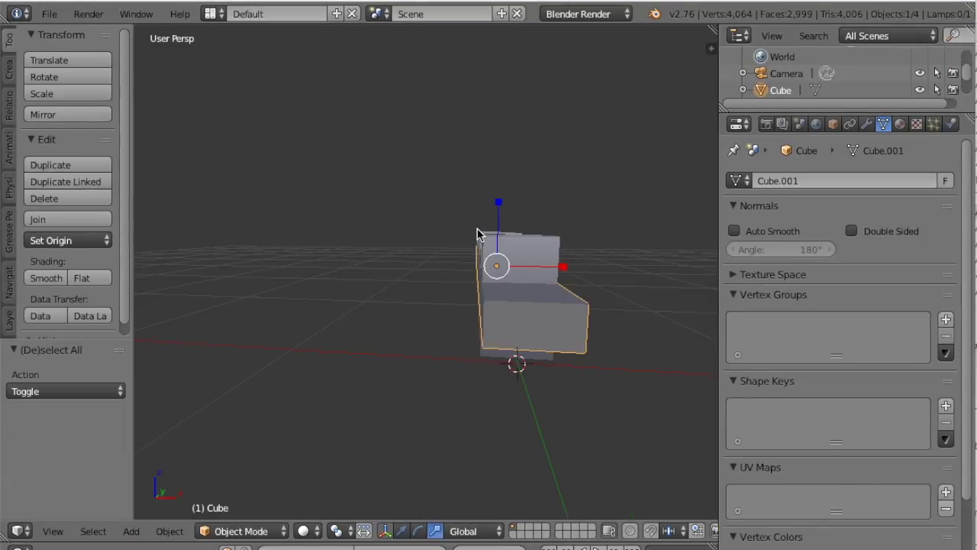
key(KP_4)
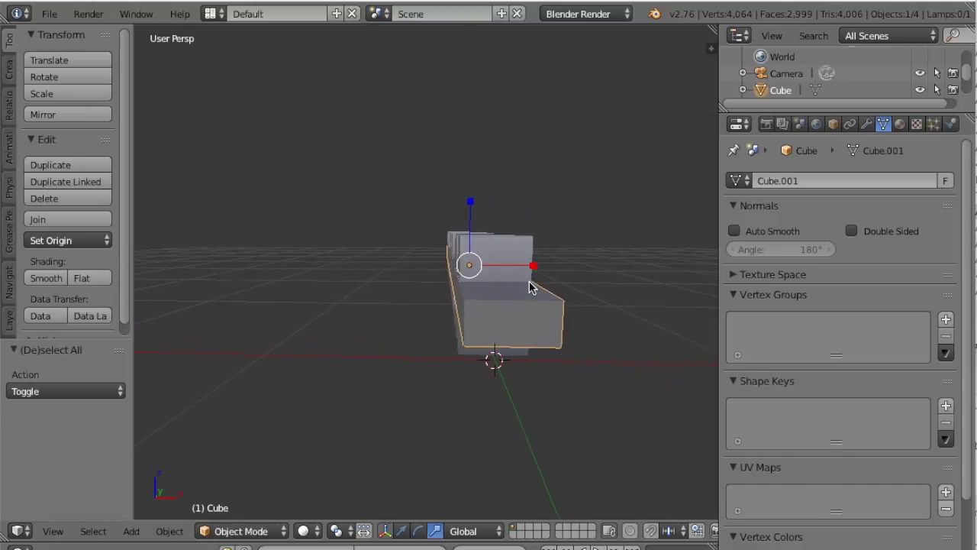
key(KP_6)
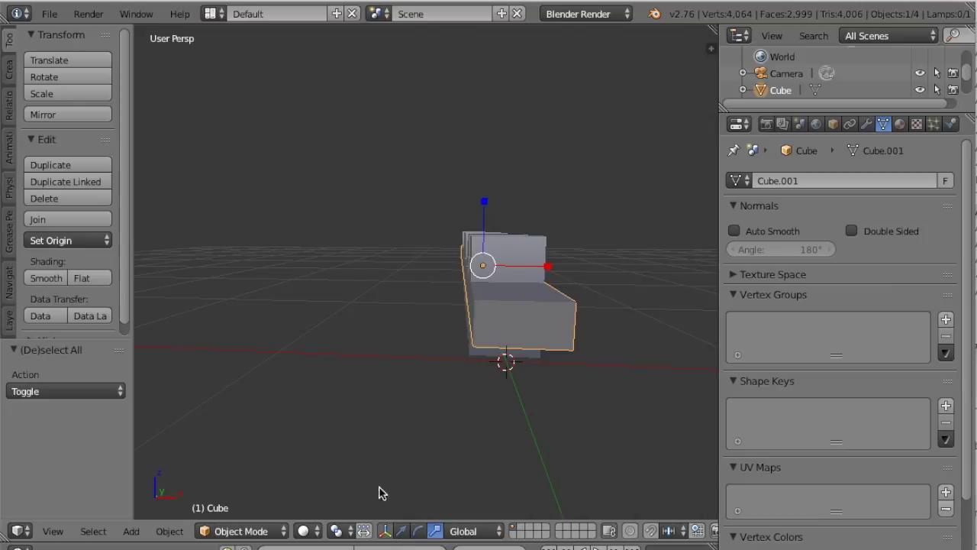
Step: Move the base slab down 0.296 along Z beneath the letters
click(404, 533)
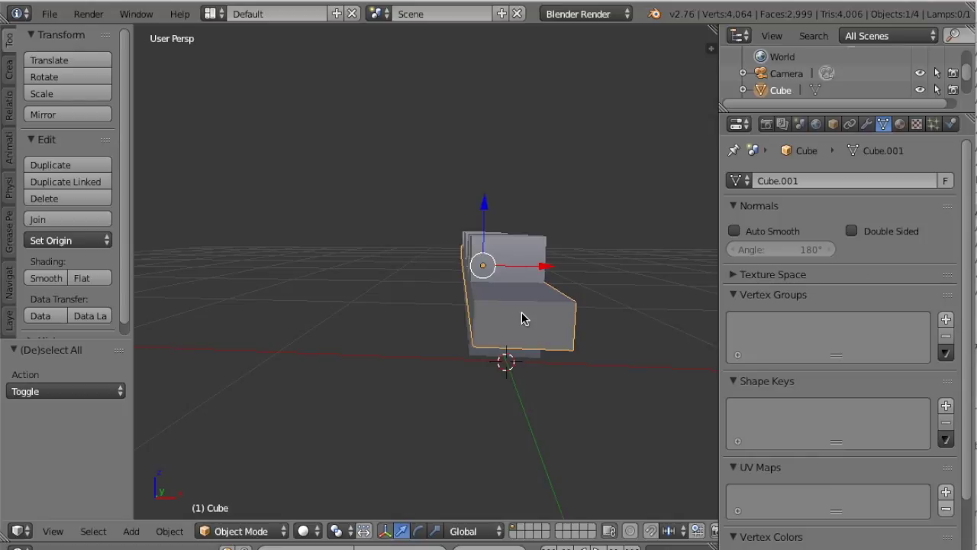
key(KP_6)
key(KP_6)
key(KP_6)
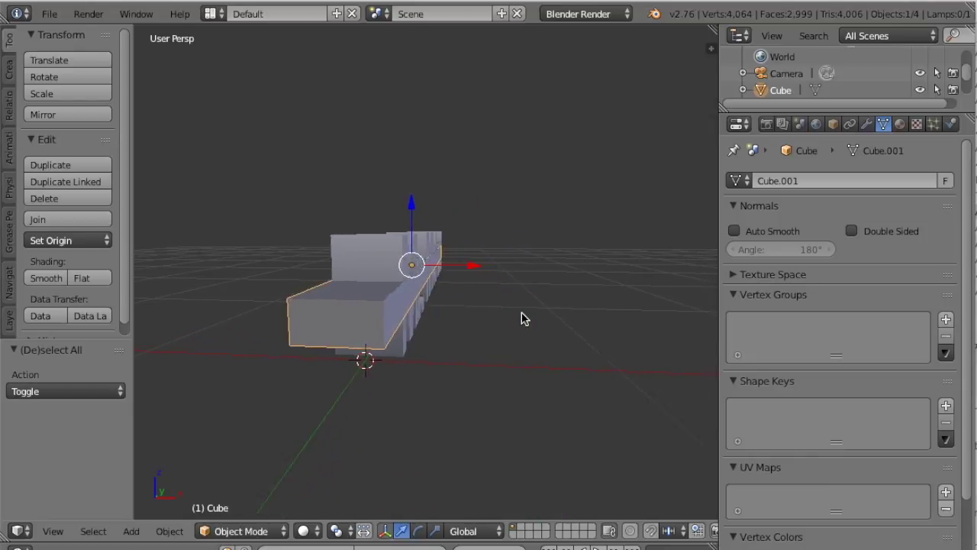
key(KP_6)
key(KP_6)
key(KP_6)
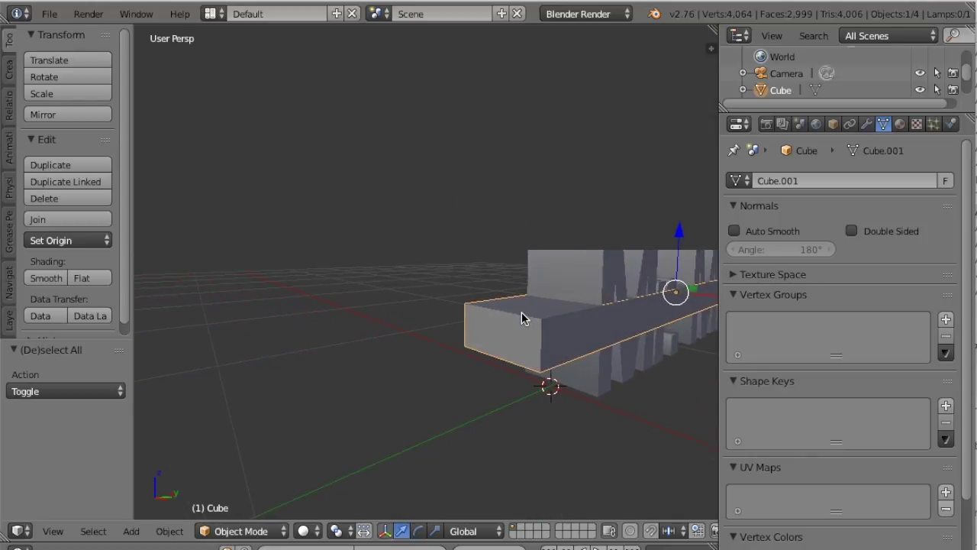
key(KP_6)
key(KP_6)
key(KP_6)
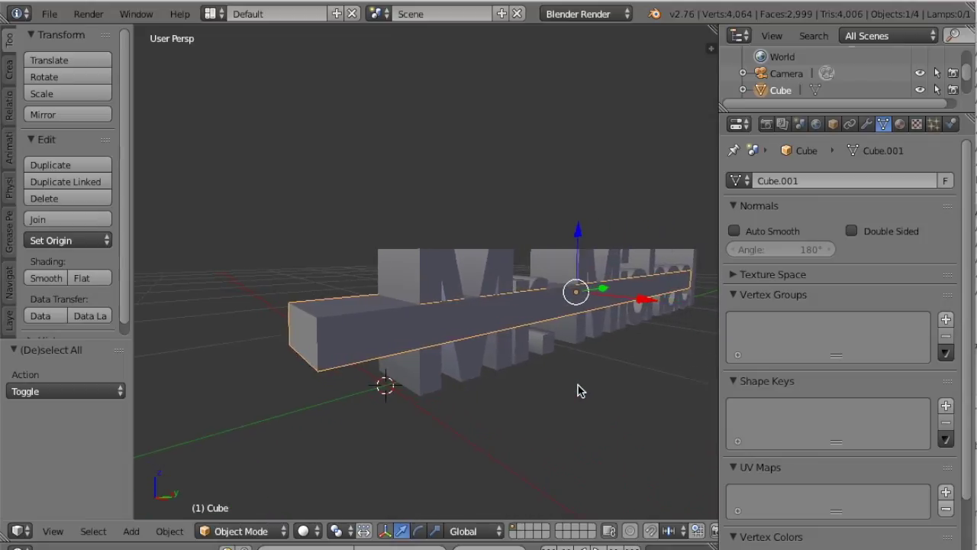
key(KP_6)
key(KP_6)
key(KP_6)
key(KP_6)
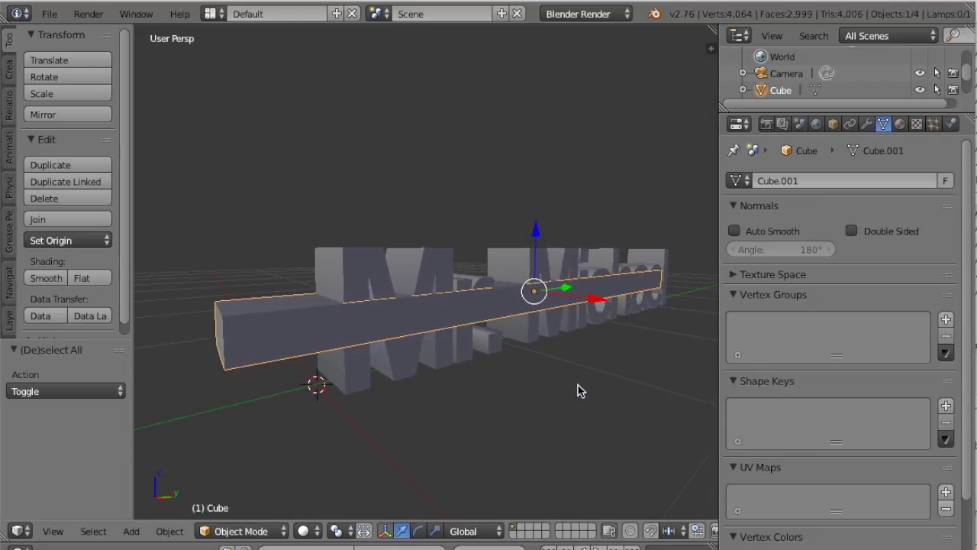
key(KP_6)
key(KP_6)
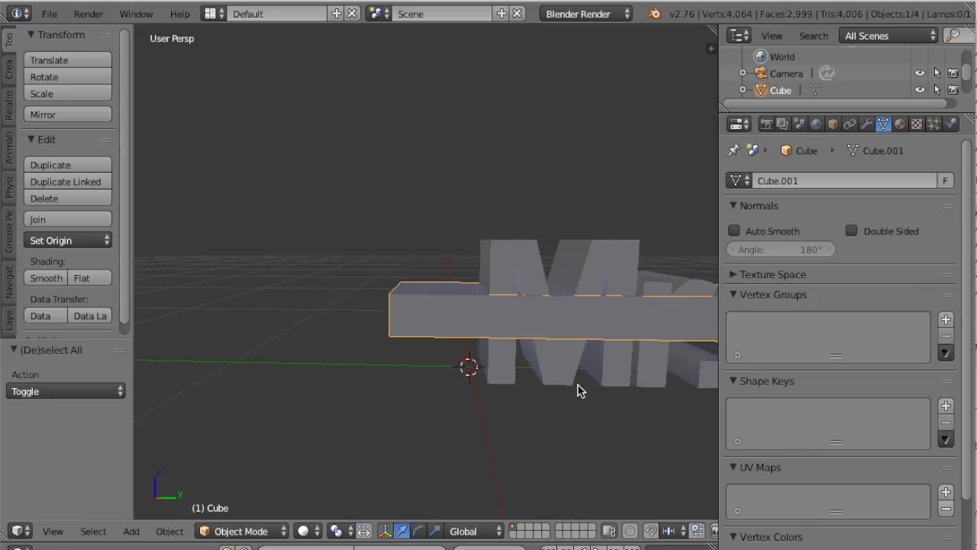
key(KP_6)
key(KP_6)
key(KP_6)
key(KP_6)
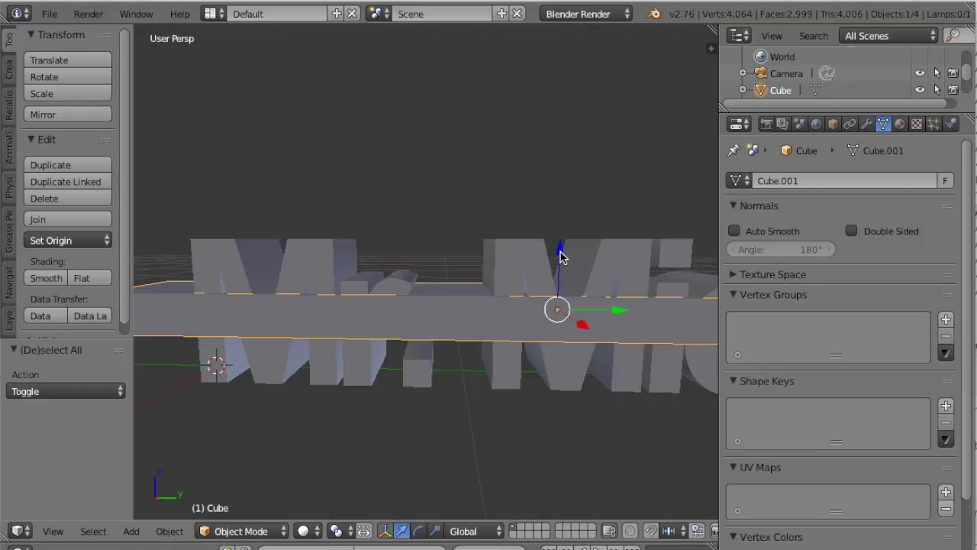
drag(560, 255, 567, 333)
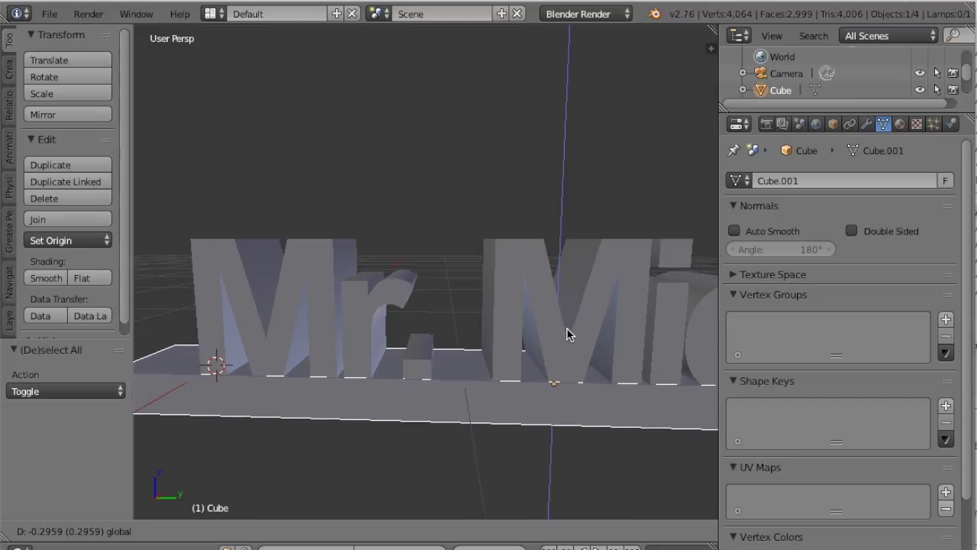
drag(568, 334, 567, 334)
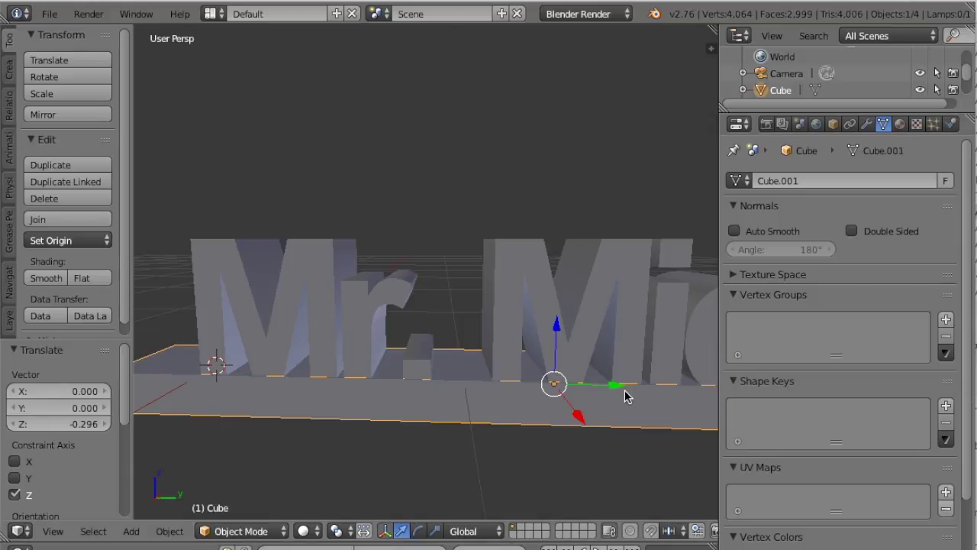
key(KP_4)
key(KP_4)
key(KP_4)
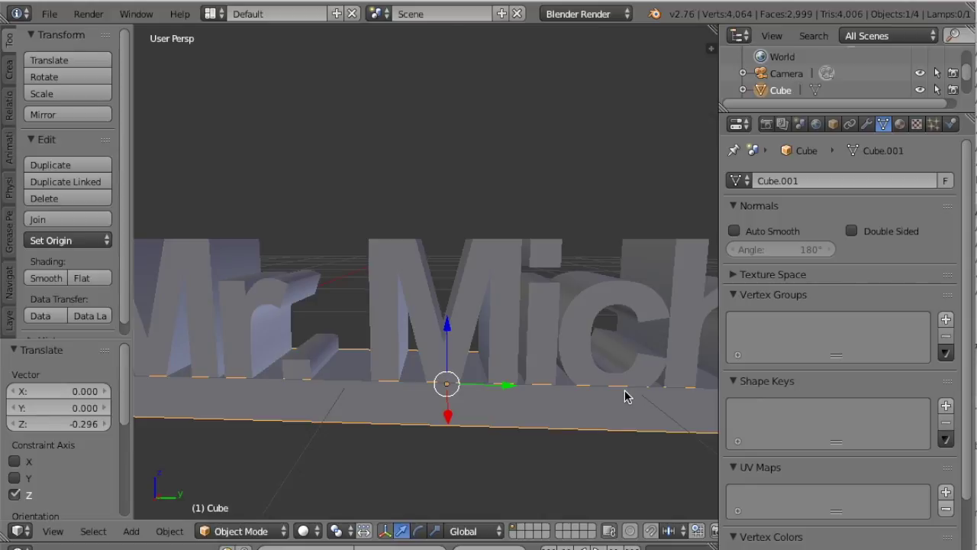
Step: Shift the base slab 0.279 along Y to centre it under the name
scroll(625, 396, down, 4)
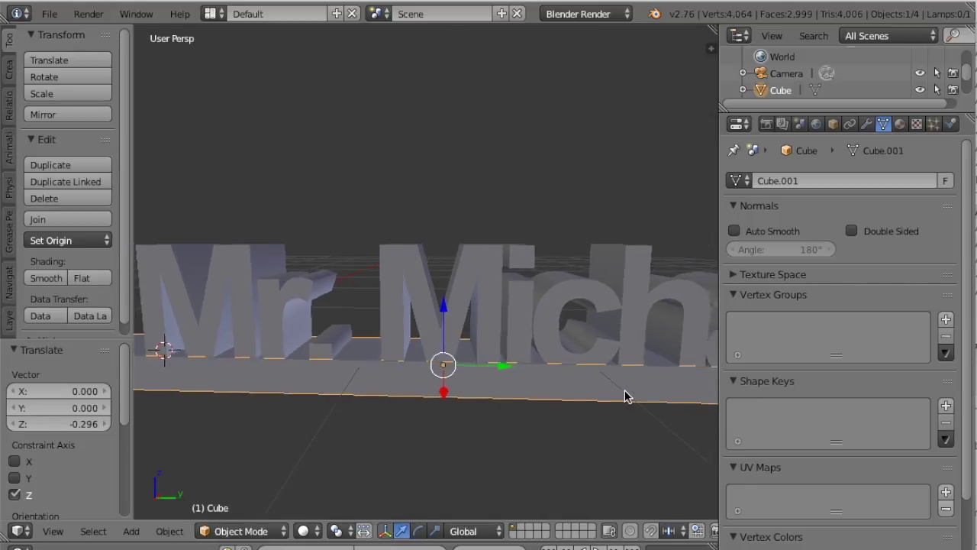
scroll(625, 395, down, 4)
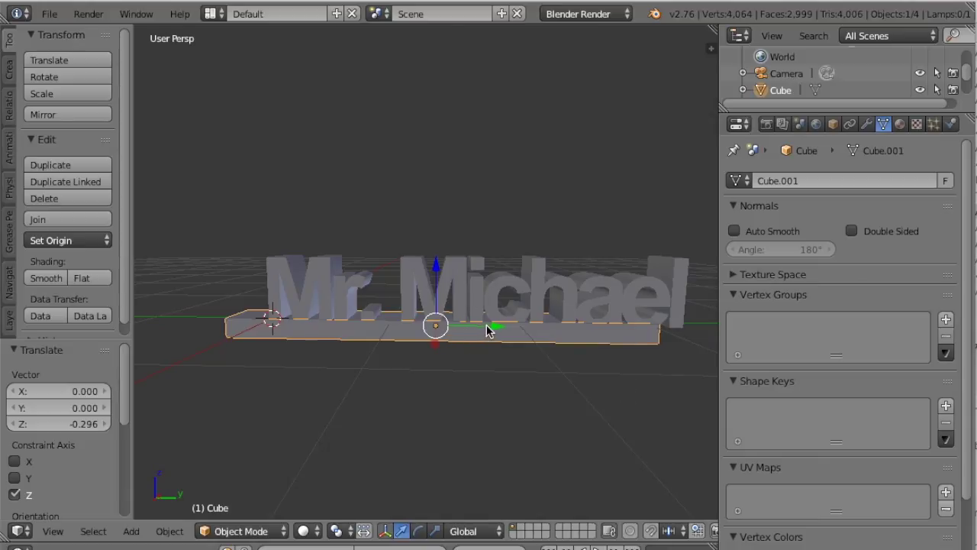
drag(489, 330, 523, 323)
middle_drag(524, 323, 504, 329)
scroll(504, 329, down, 3)
scroll(503, 329, up, 2)
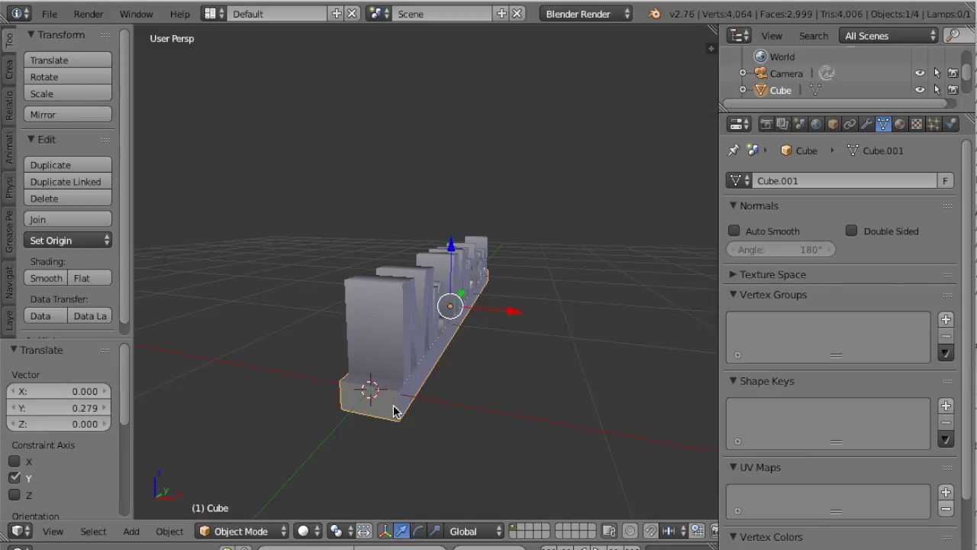
middle_drag(393, 405, 393, 406)
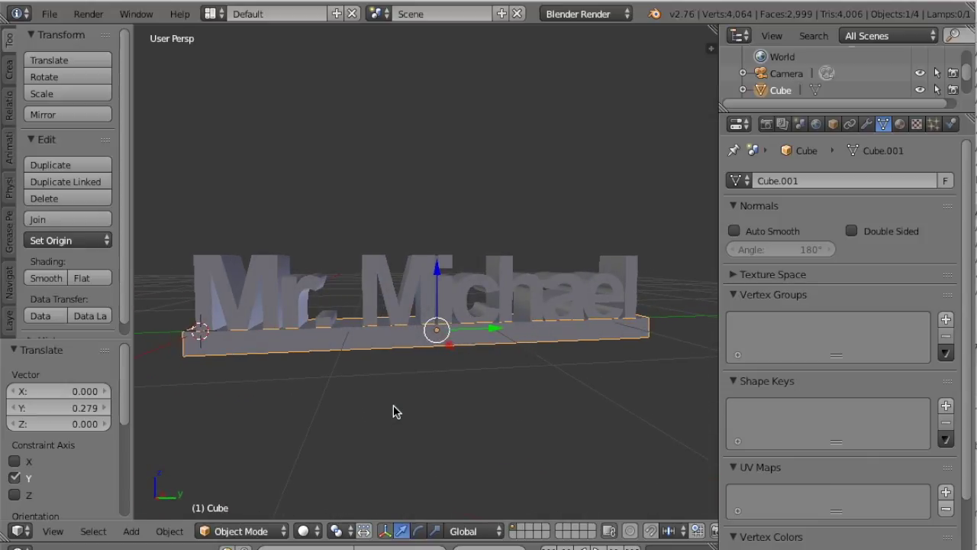
shift+right_click(294, 297)
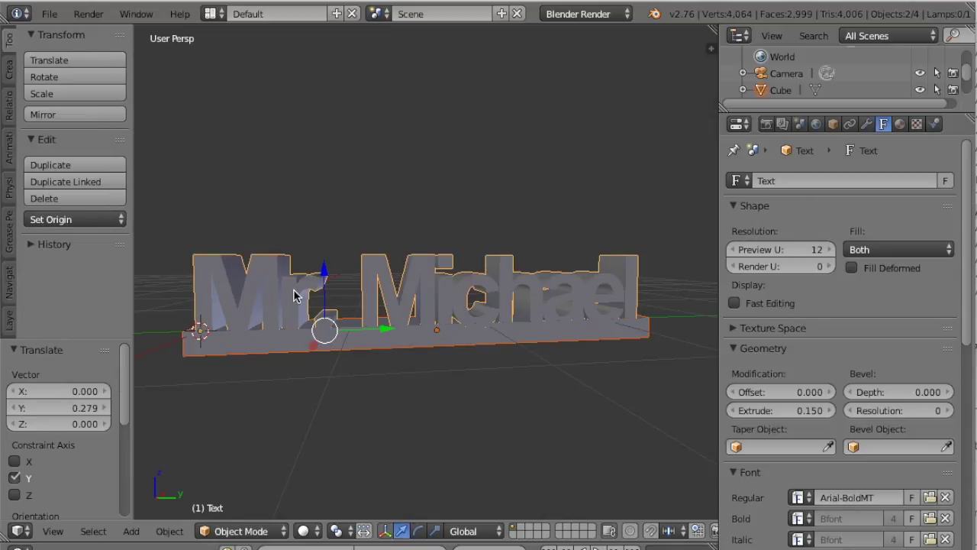
Step: Rotate the selected text and base -90° about the Y axis
key(r)
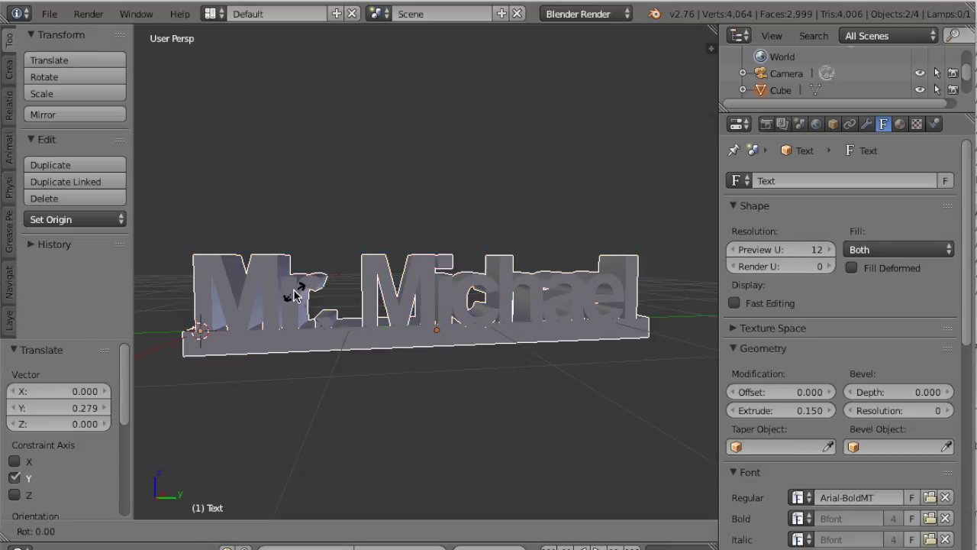
key(9)
key(0)
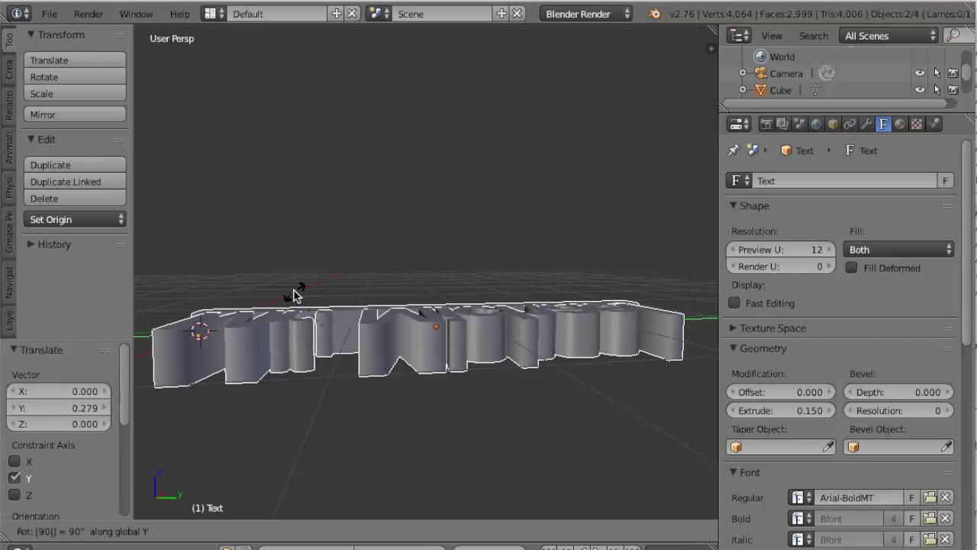
key(Return)
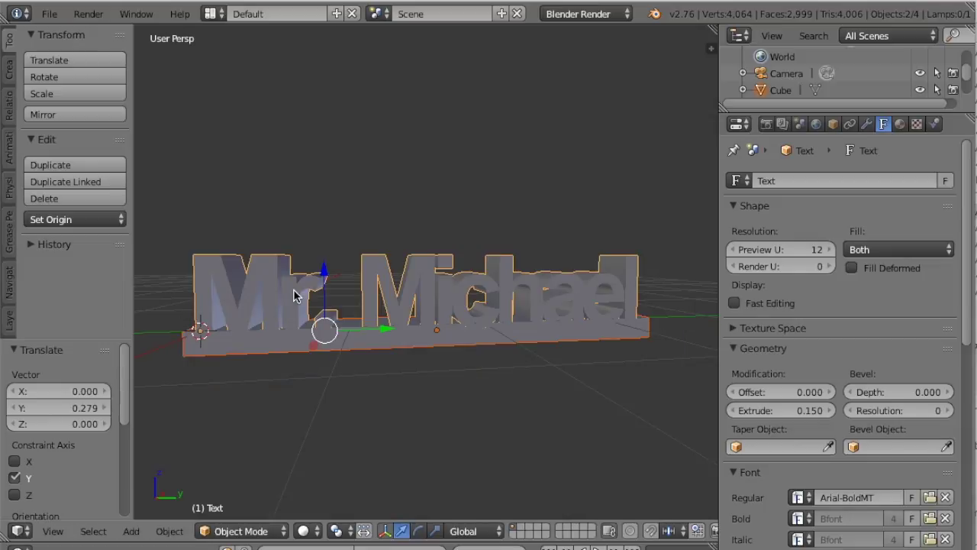
key(r)
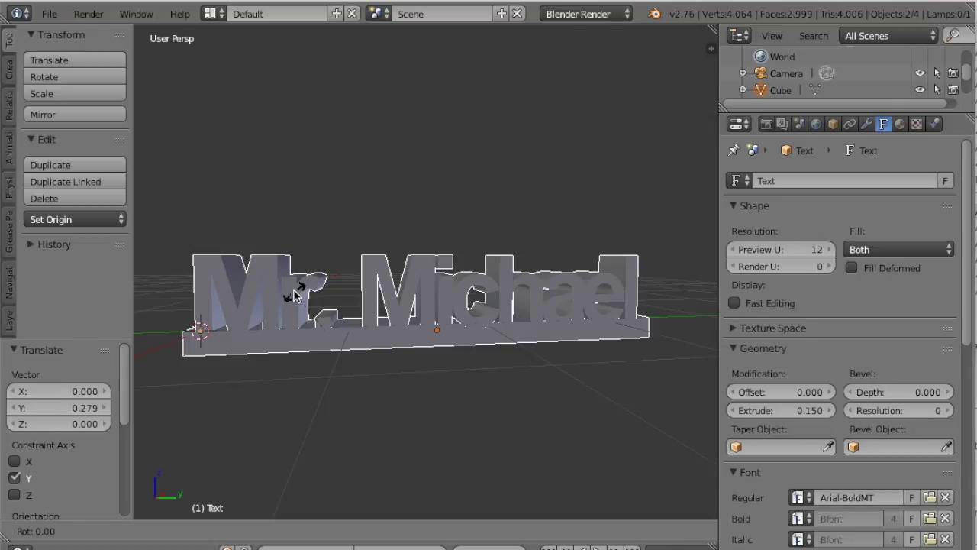
key(y)
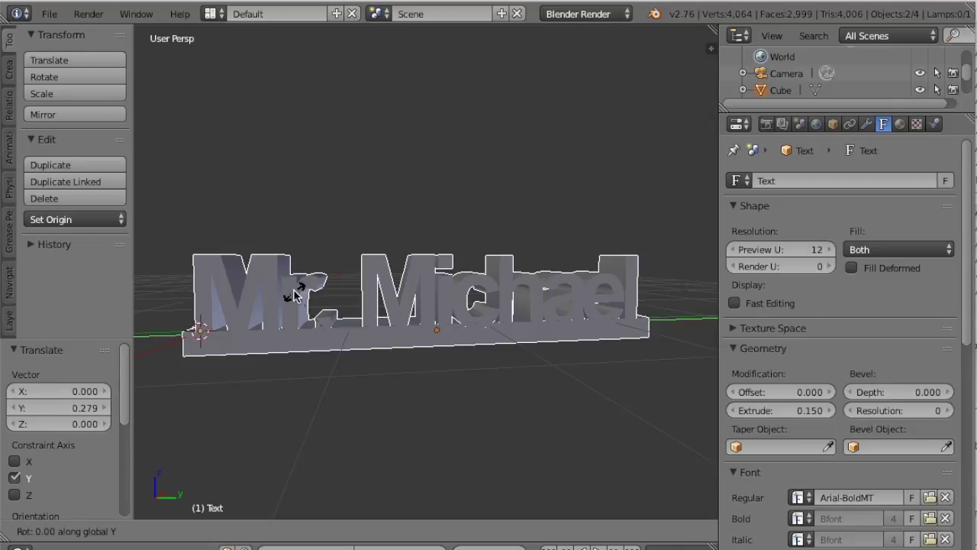
text(-90)
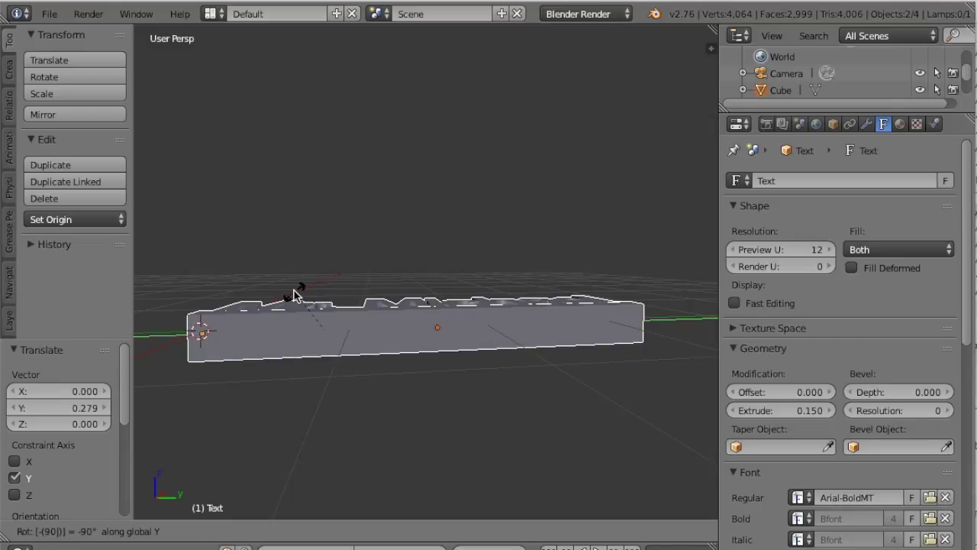
key(Return)
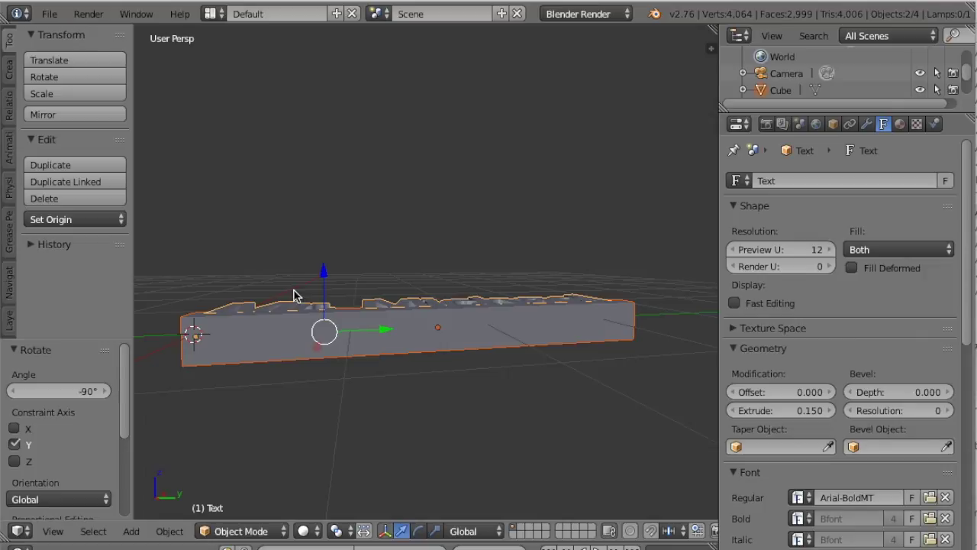
Step: Orbit and zoom the view to check the nameplate lying flat
scroll(294, 296, down, 5)
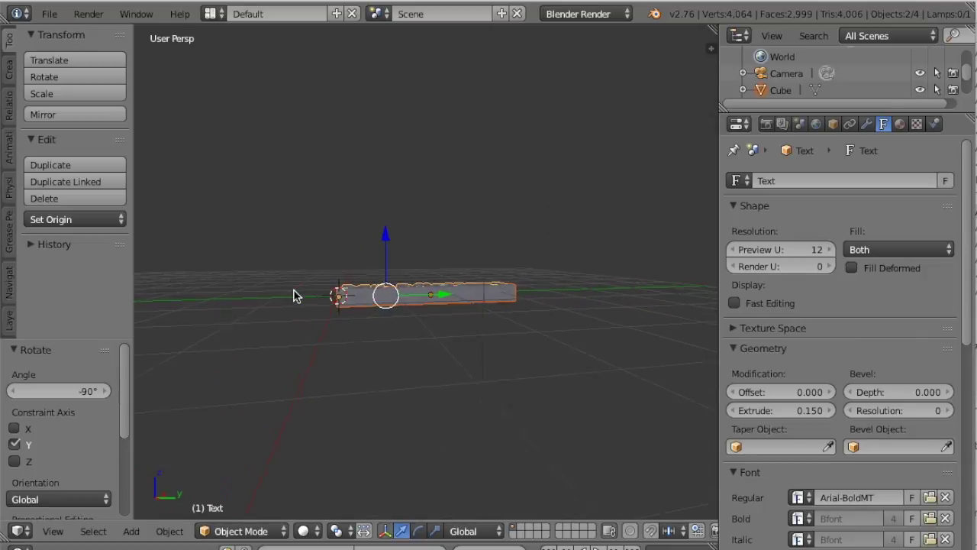
key(KP_4)
key(KP_4)
key(KP_4)
key(KP_4)
key(KP_4)
key(KP_4)
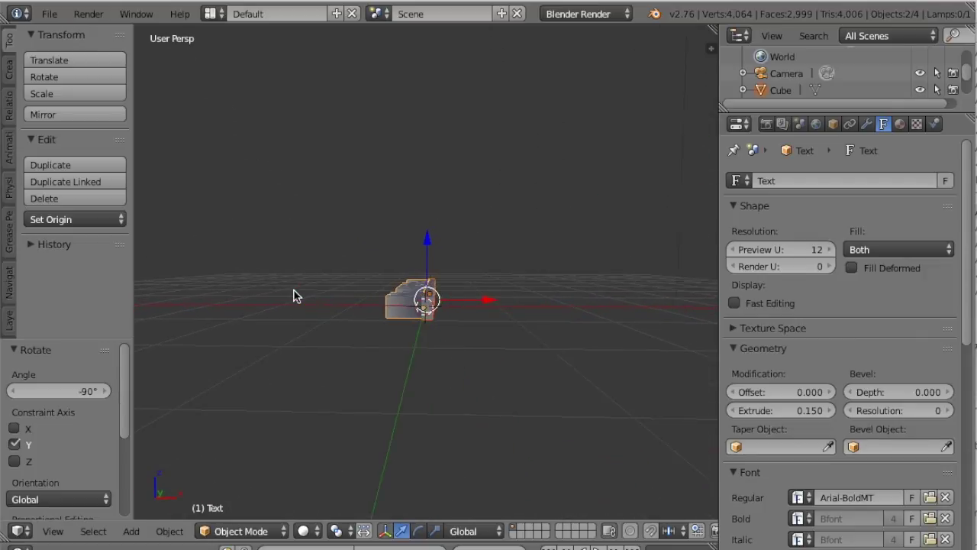
key(KP_4)
key(KP_4)
key(KP_4)
key(KP_4)
key(KP_4)
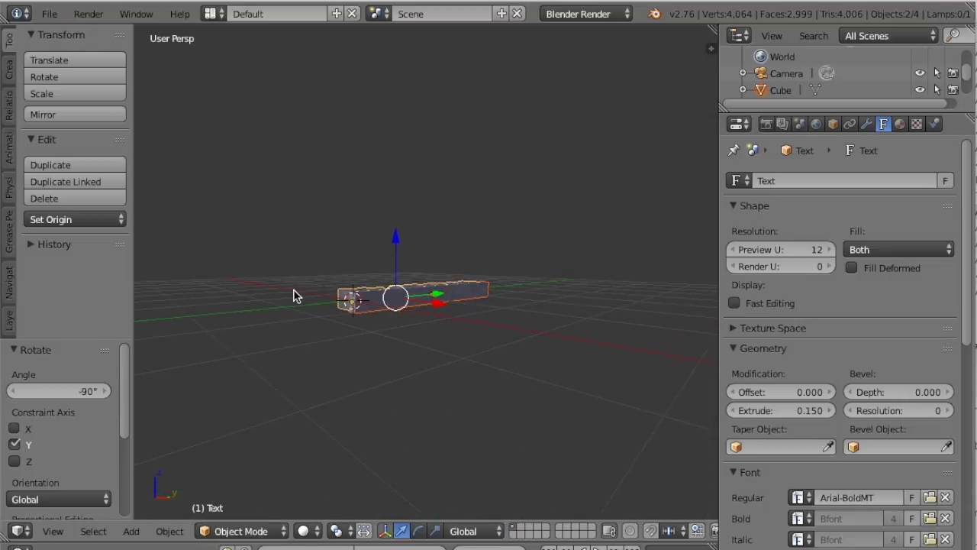
key(KP_8)
key(KP_8)
key(KP_8)
key(KP_8)
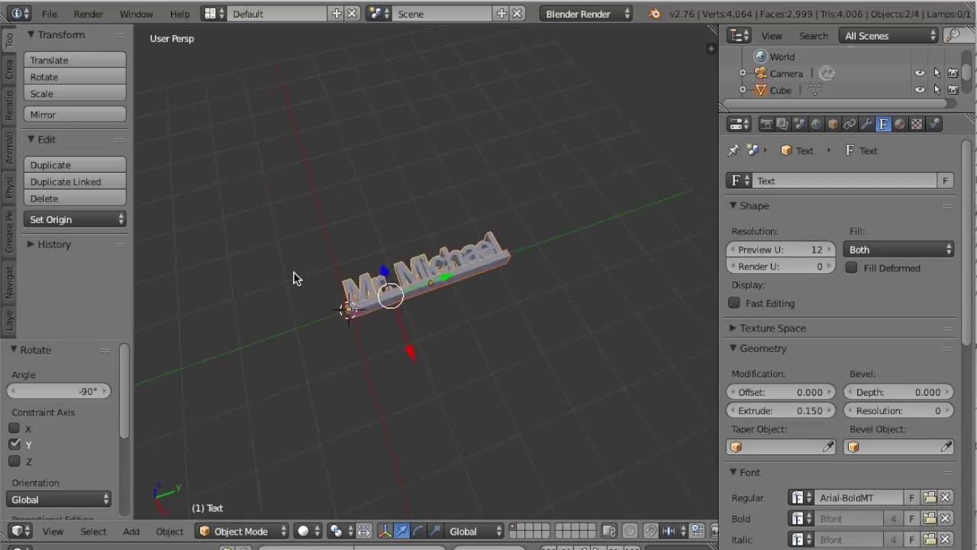
key(KP_4)
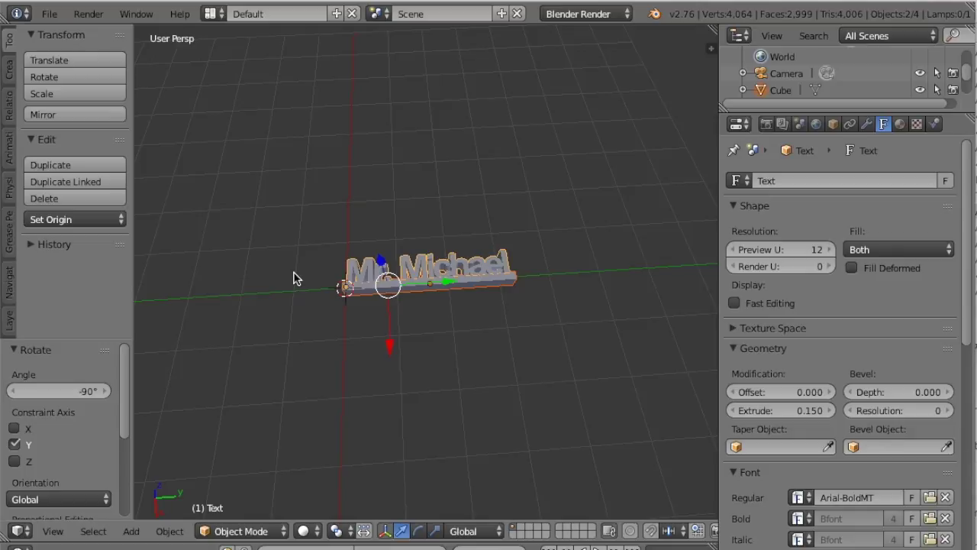
key(KP_Add)
key(KP_Add)
key(KP_Add)
key(KP_Add)
key(KP_Add)
key(KP_Add)
key(KP_Add)
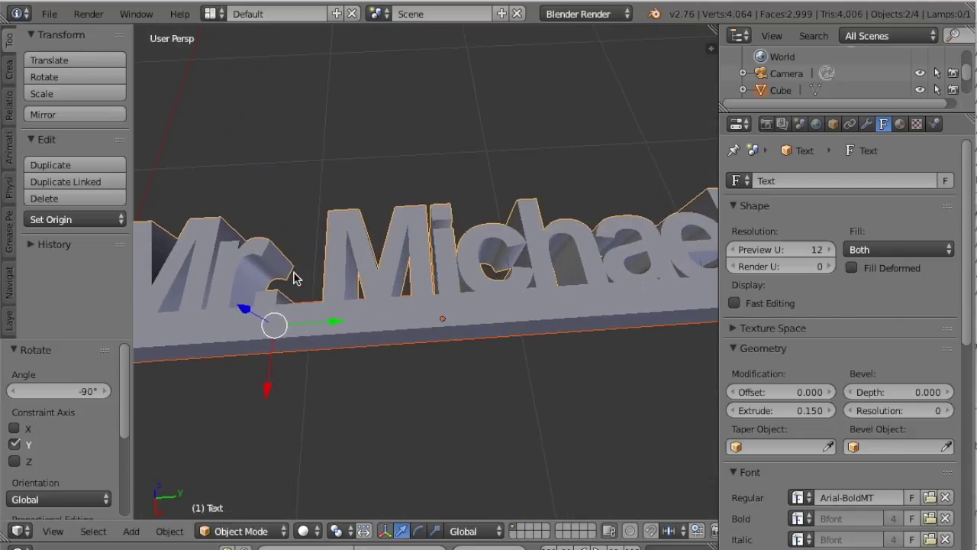
key(KP_Subtract)
key(KP_Subtract)
key(KP_Subtract)
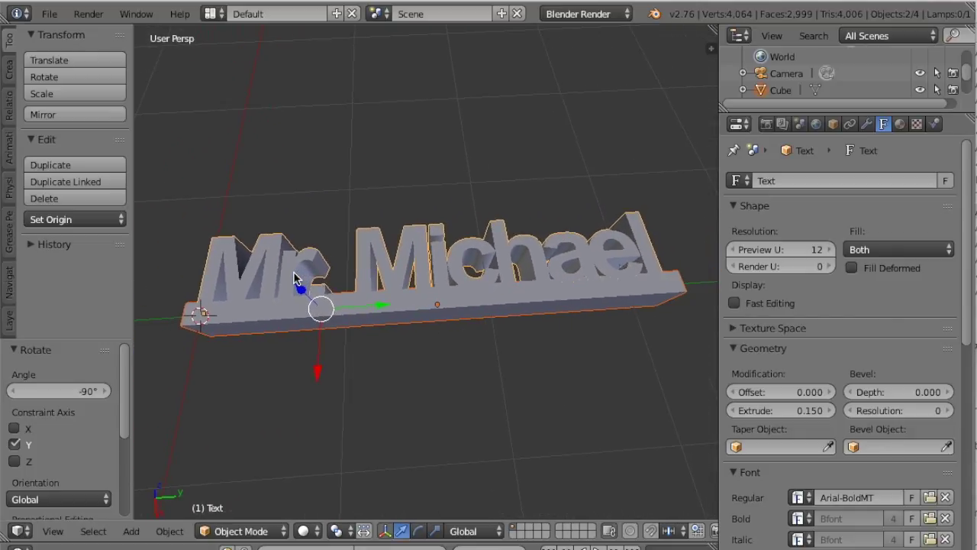
key(KP_8)
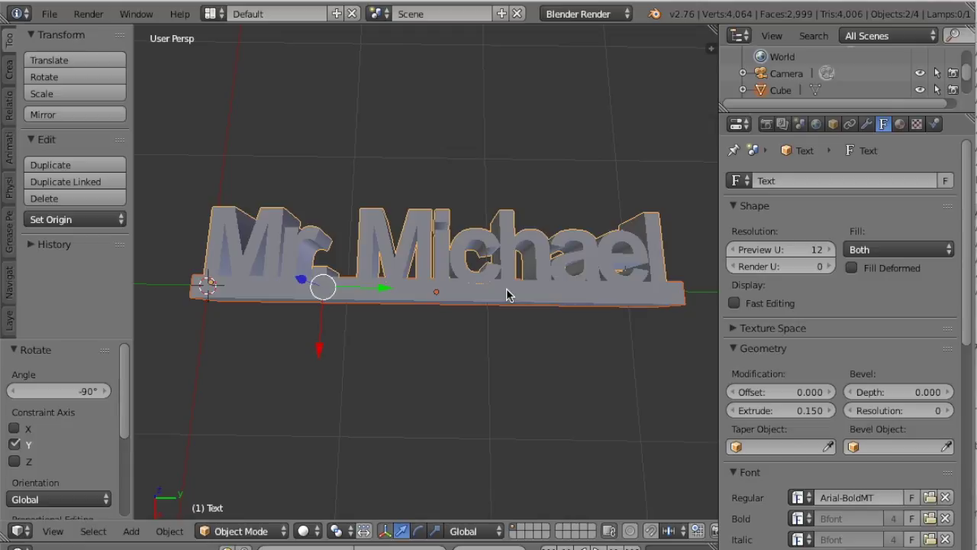
key(KP_8)
key(KP_8)
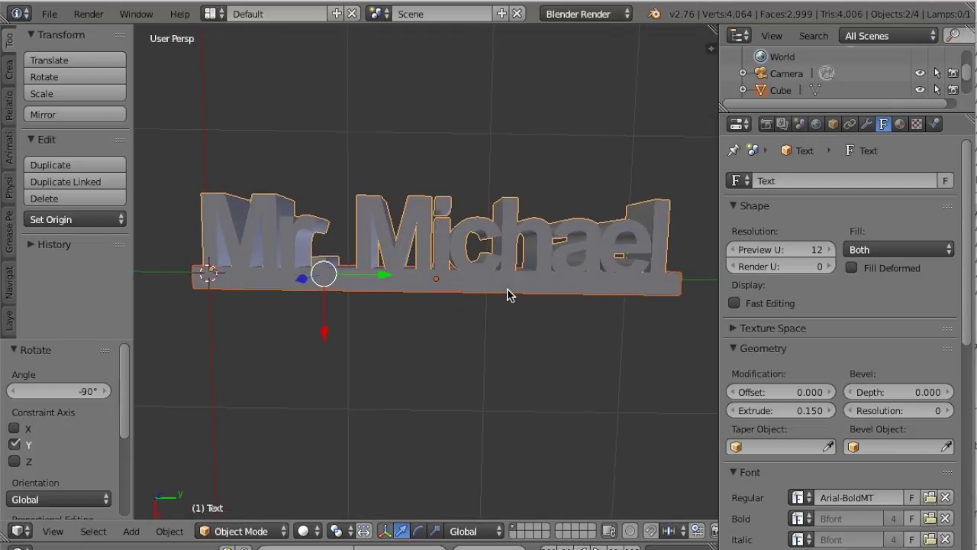
Step: Choose File > Export > Stl (.stl) to bring up the STL export browser
click(51, 15)
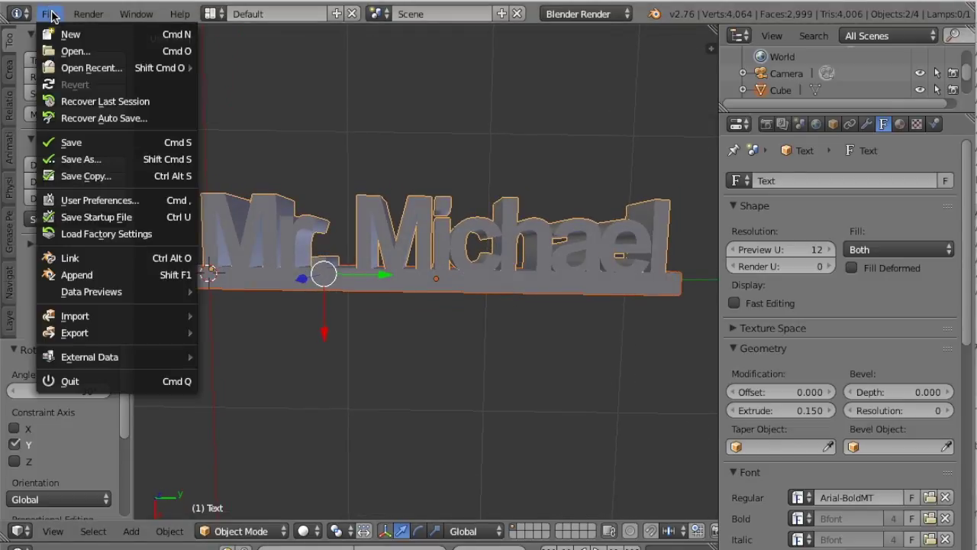
mouse_move(95, 341)
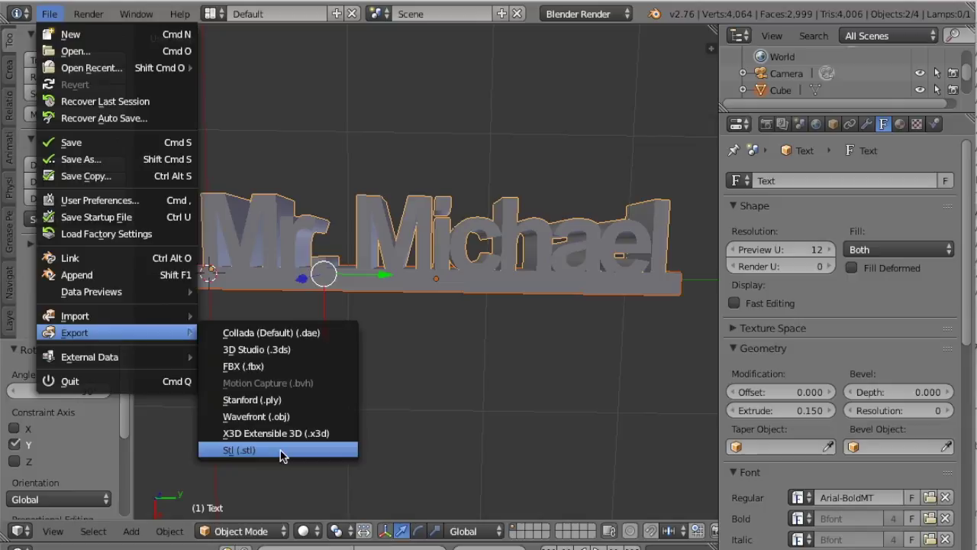
click(239, 450)
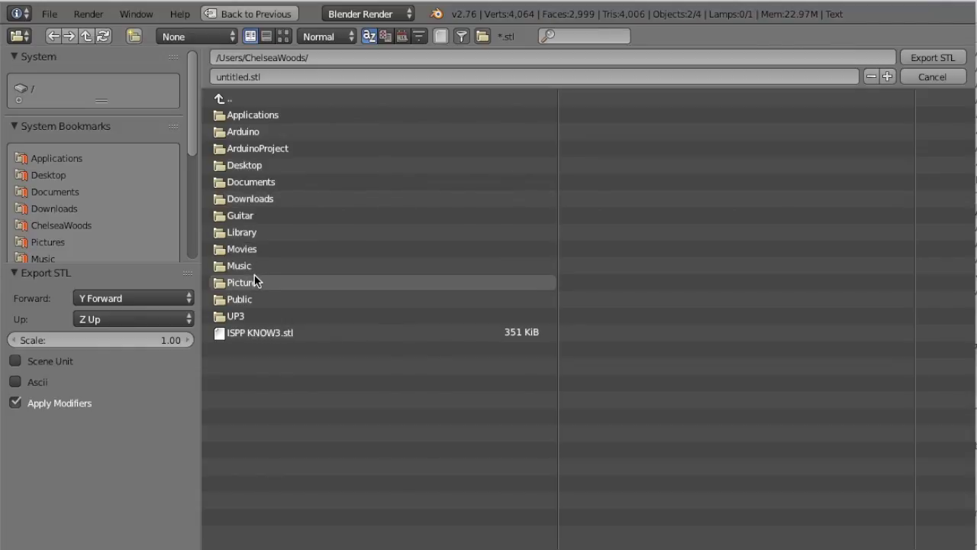
Step: Pick the Desktop folder, rename 'untitled' to 'mrmichael', and write the STL file
click(249, 164)
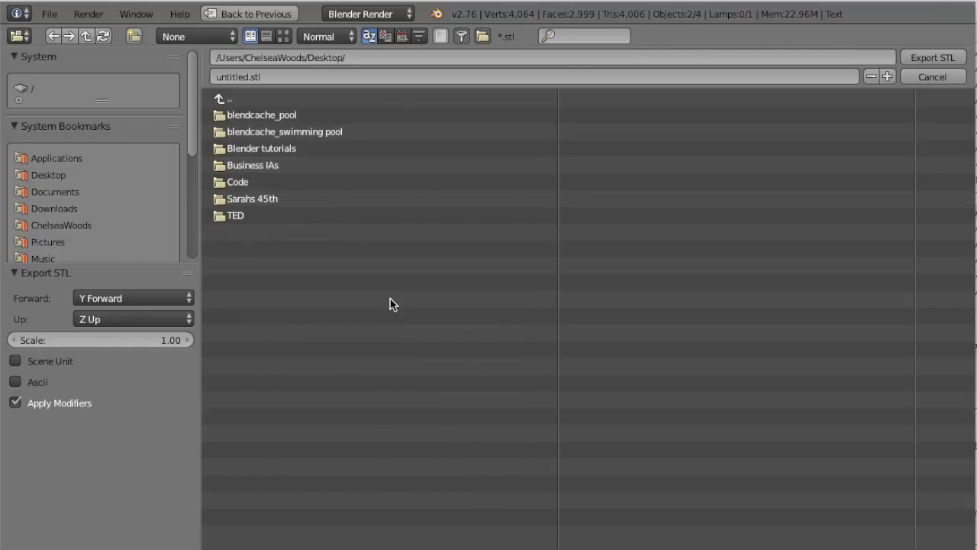
click(247, 76)
double_click(247, 75)
key(BackSpace)
key(BackSpace)
key(BackSpace)
key(BackSpace)
key(BackSpace)
key(BackSpace)
key(BackSpace)
key(BackSpace)
text(mrmichael)
click(933, 57)
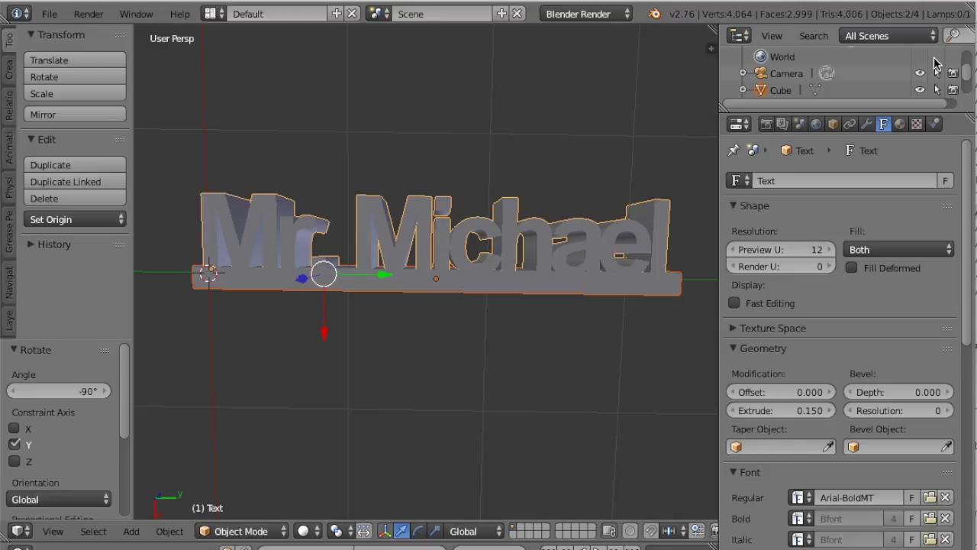